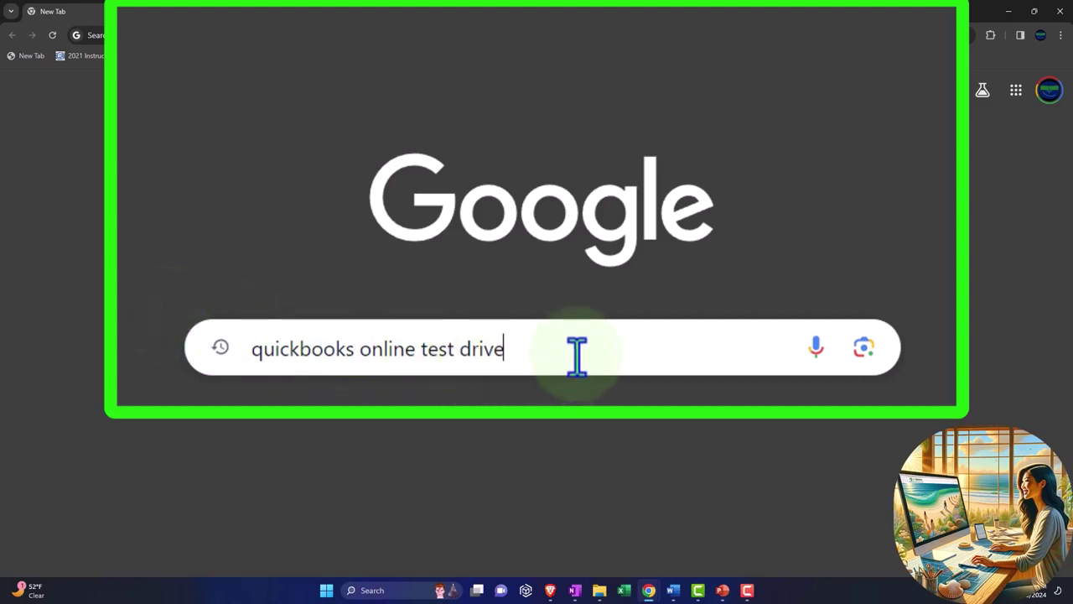
Step: Search the web for "quickbooks online test drive" and open the sample company through the Test drive QuickBooks Online article
key(Return)
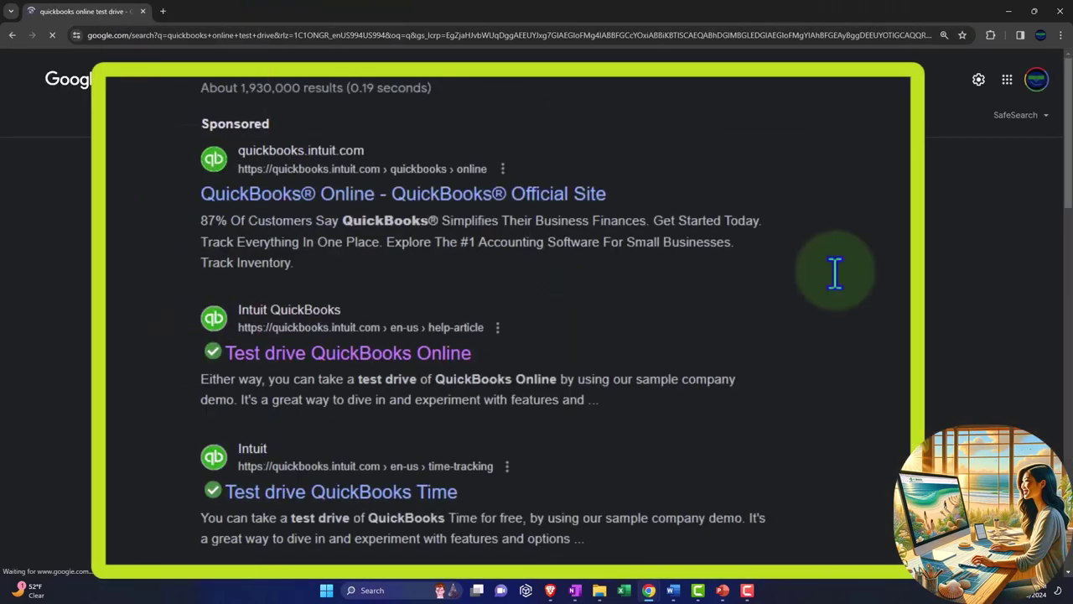
scroll(836, 273, down, 2)
scroll(835, 277, down, 2)
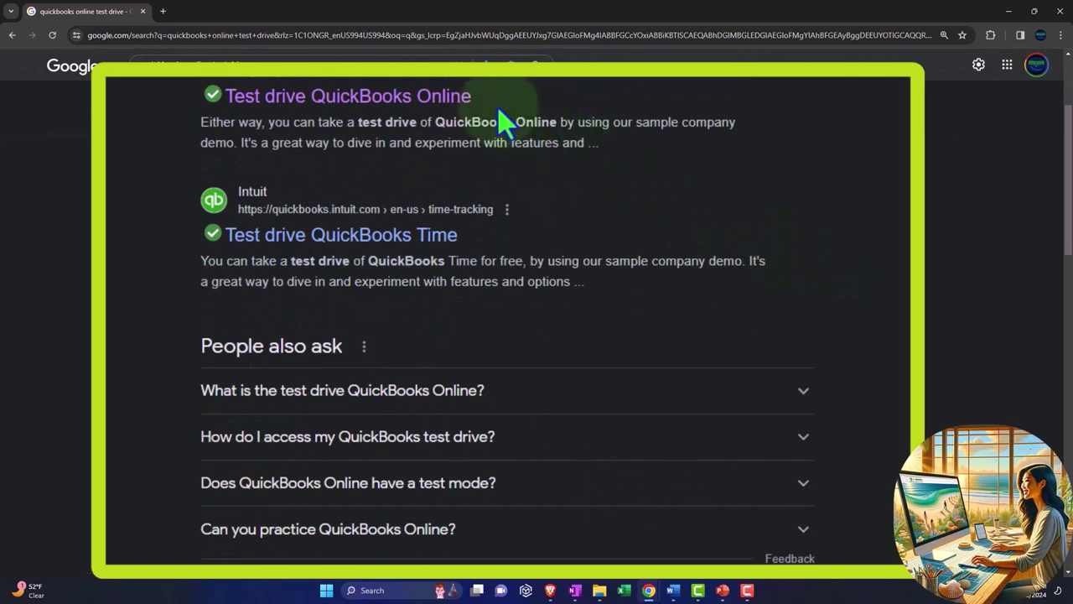
click(444, 99)
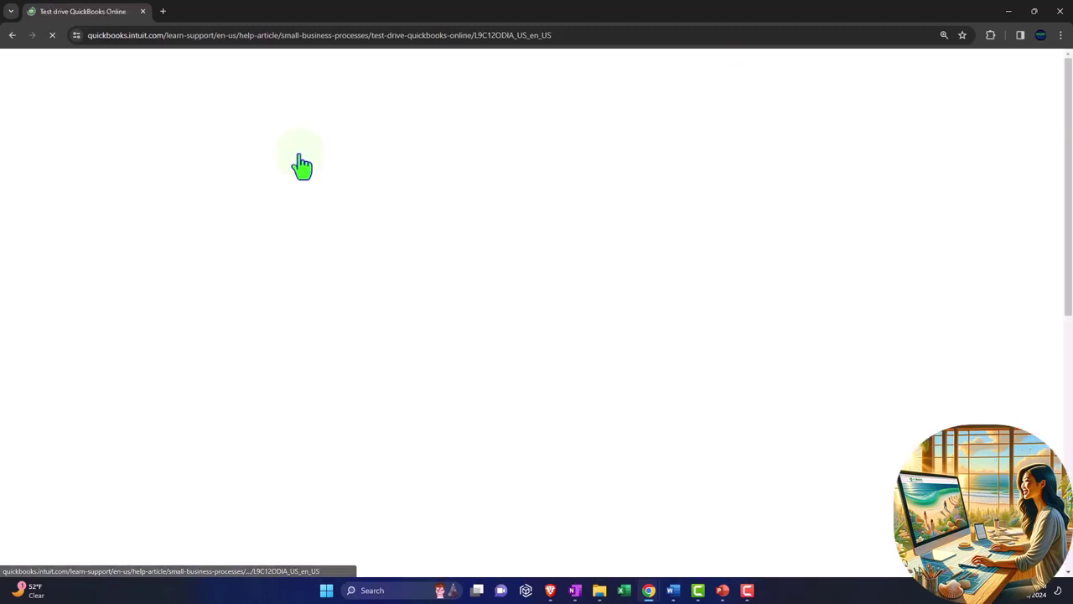
scroll(122, 337, down, 3)
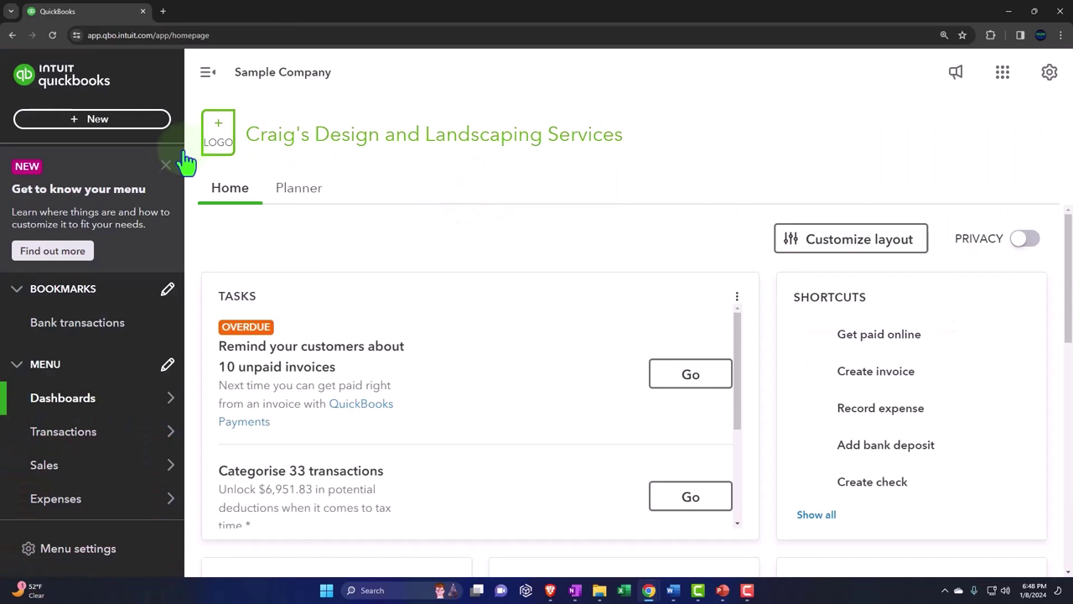
Step: Dismiss the menu introduction notice, open the Reports page, and close the homepage tour prompt
click(167, 170)
key(ctrl+minus)
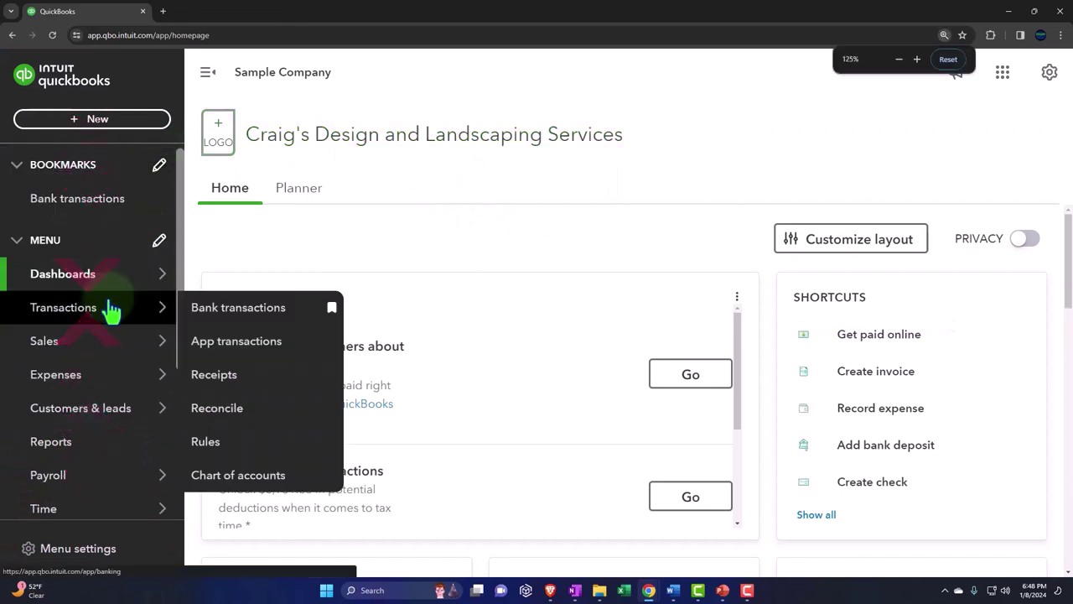
mouse_move(112, 310)
click(60, 388)
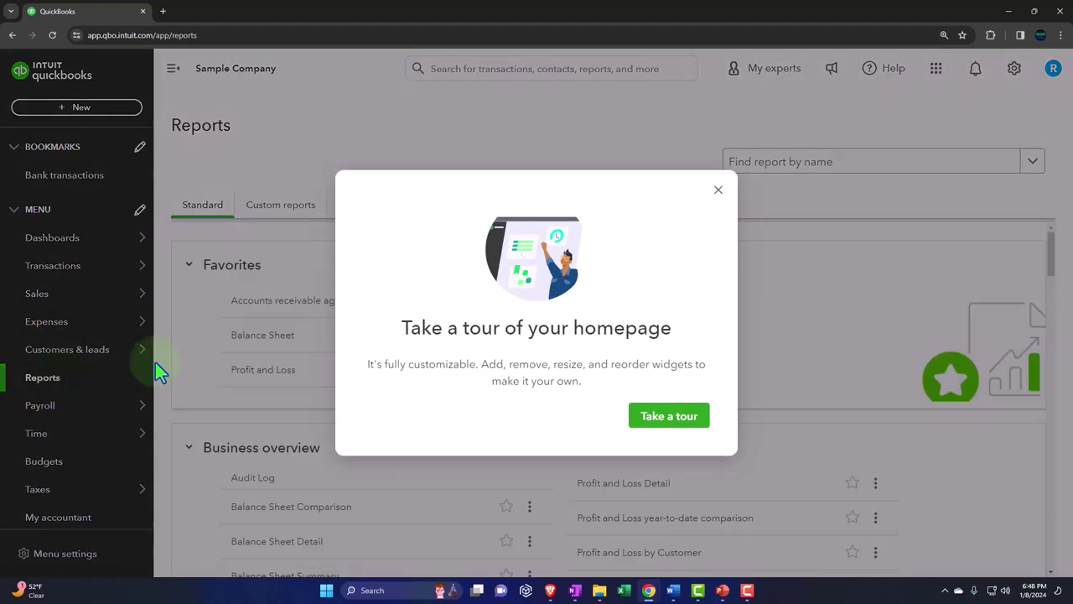
click(719, 192)
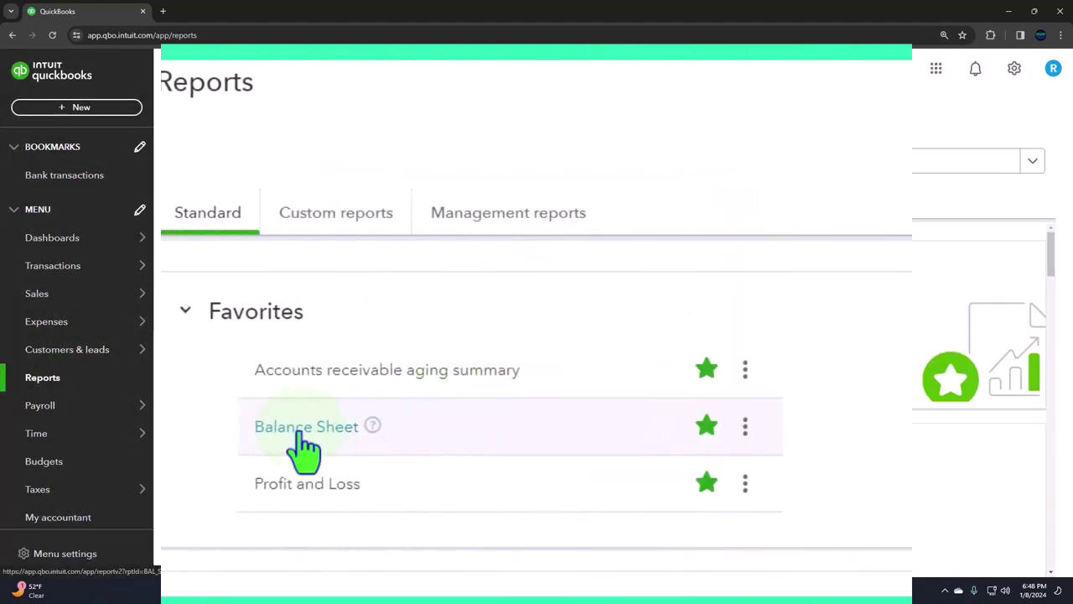
Step: Open the favorite Balance Sheet and Profit and Loss reports, each in its own new browser tab
right_click(260, 335)
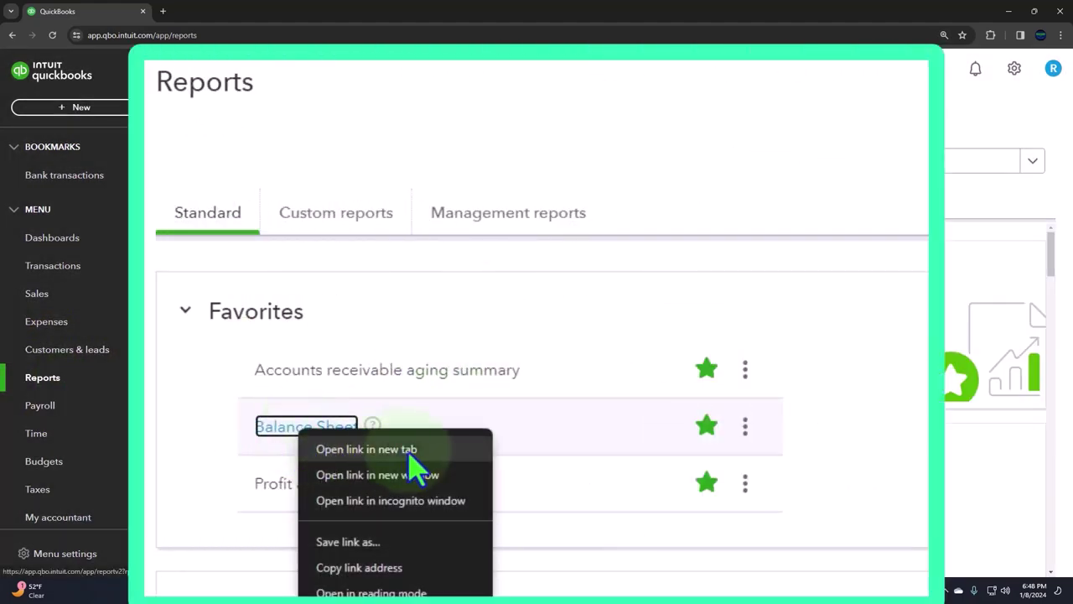
click(408, 452)
right_click(300, 486)
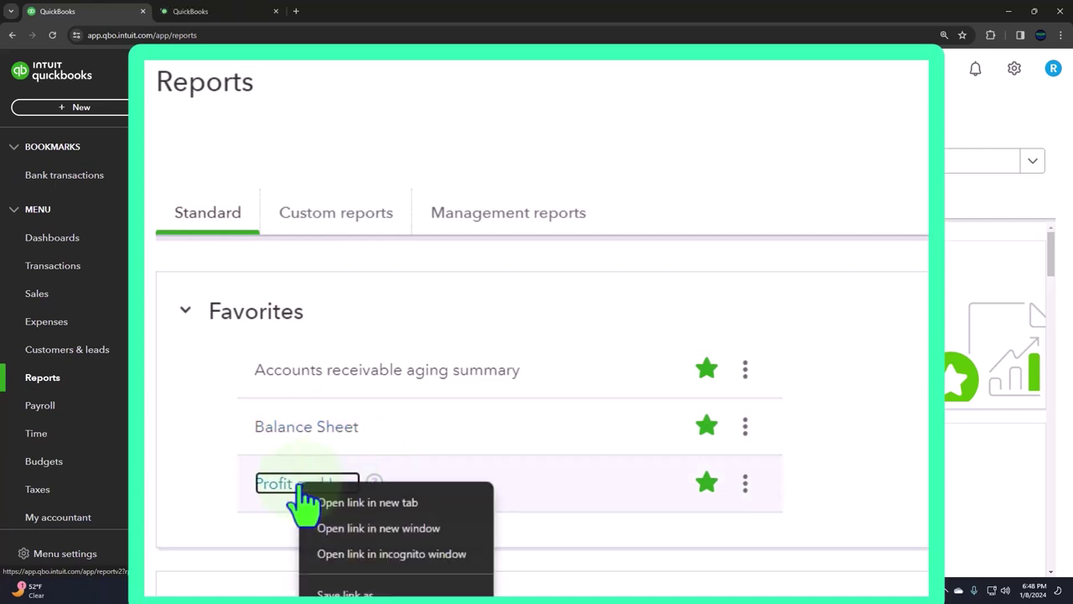
click(407, 503)
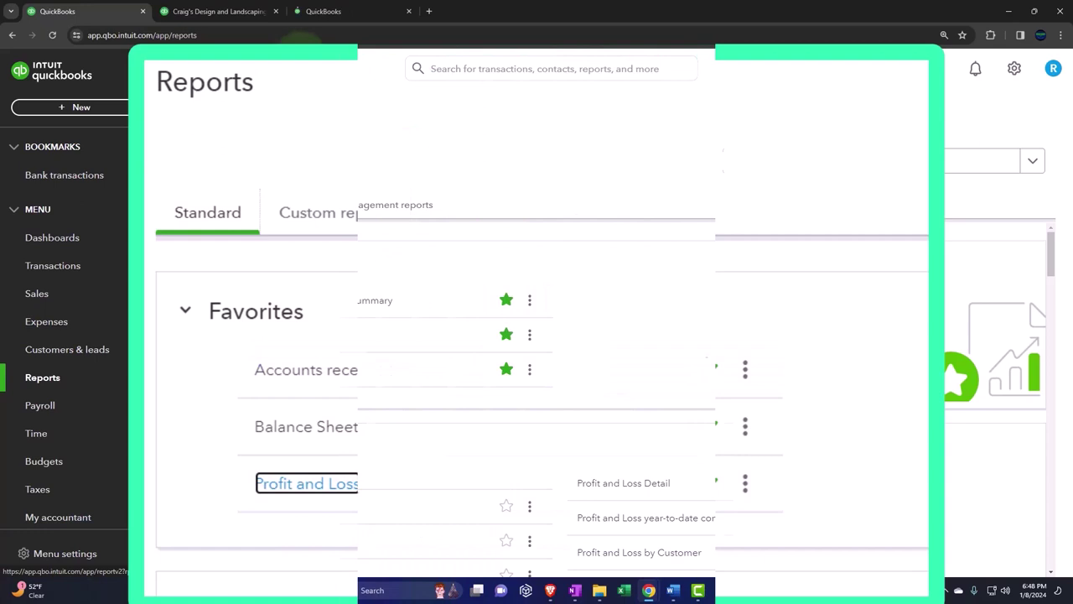
Step: Hide the navigation menu on the Balance Sheet report and run it for 01/01/2023 to 12/31/2023
click(240, 17)
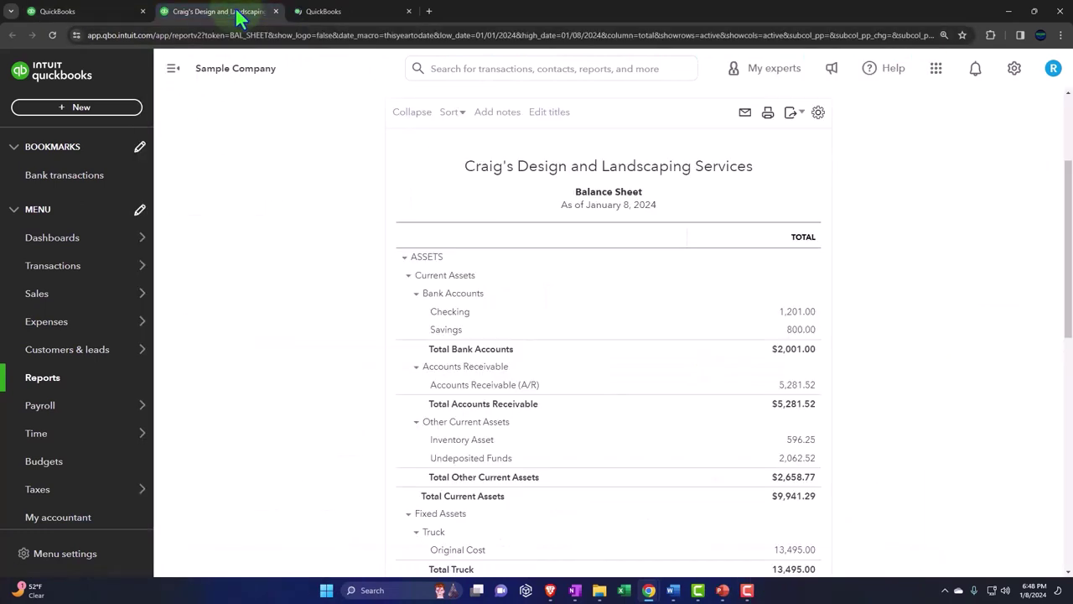
click(172, 68)
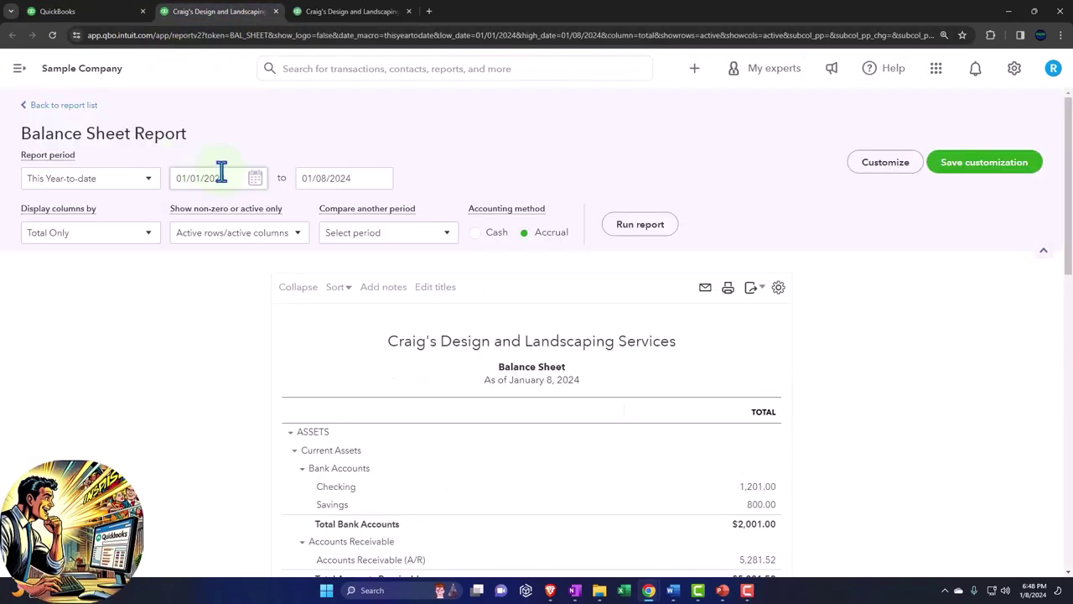
drag(221, 174, 178, 176)
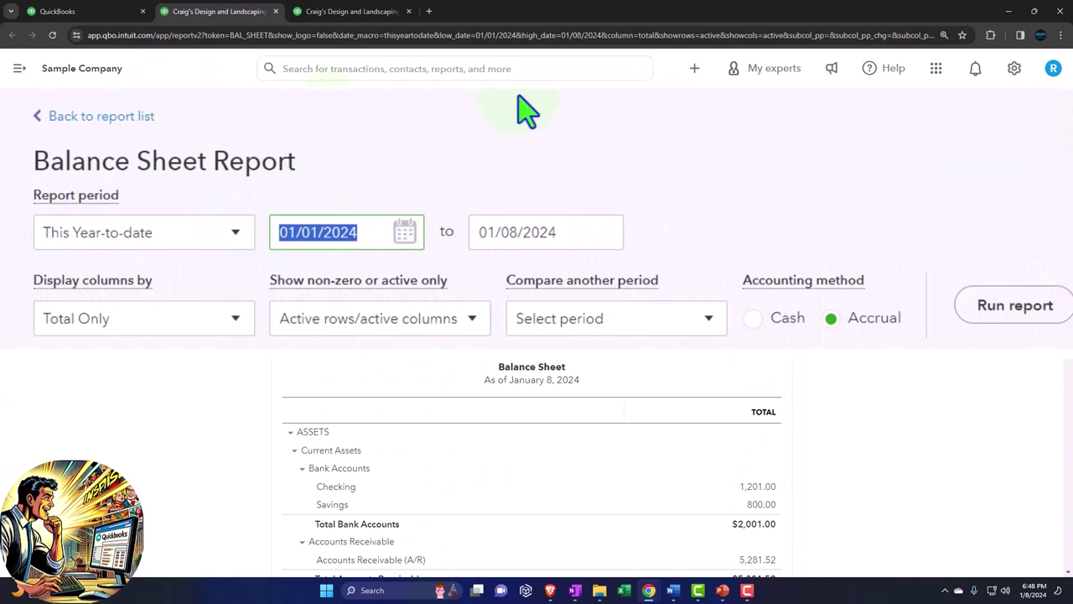
text(010123)
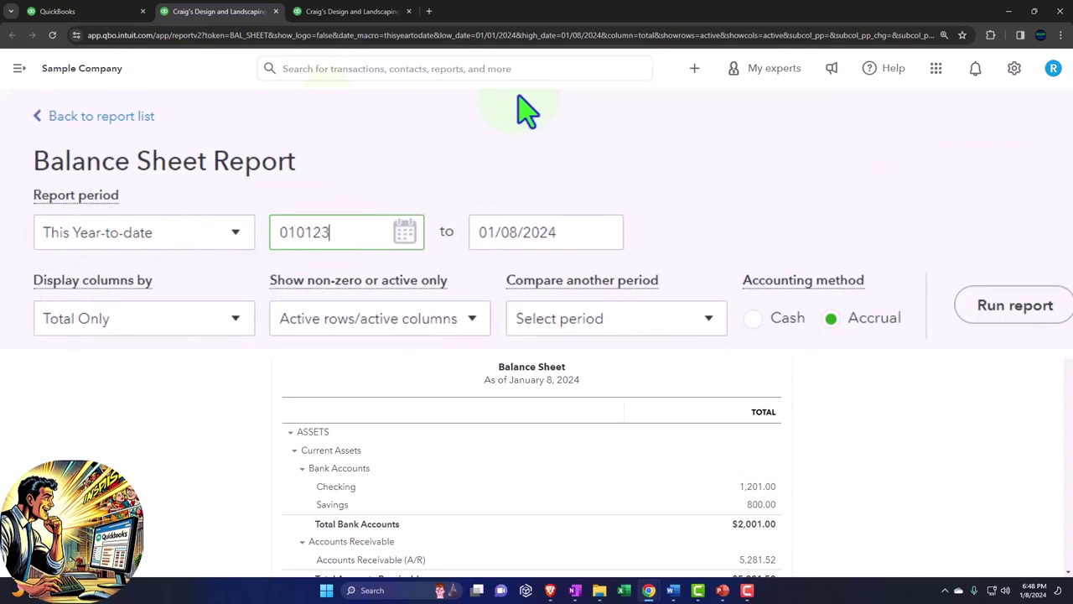
key(Tab)
text(123123)
key(Tab)
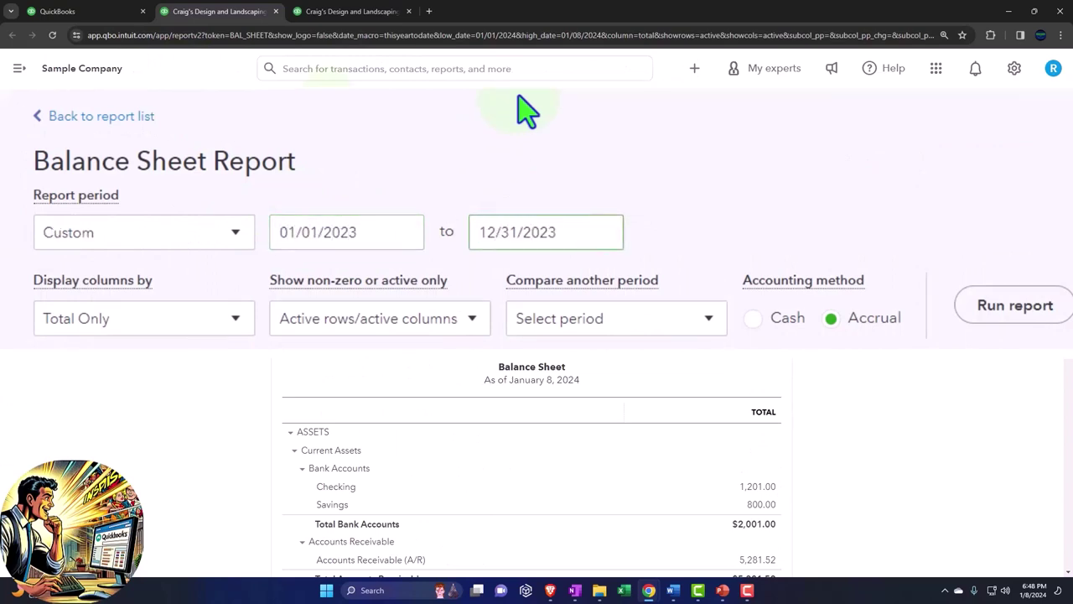
click(640, 224)
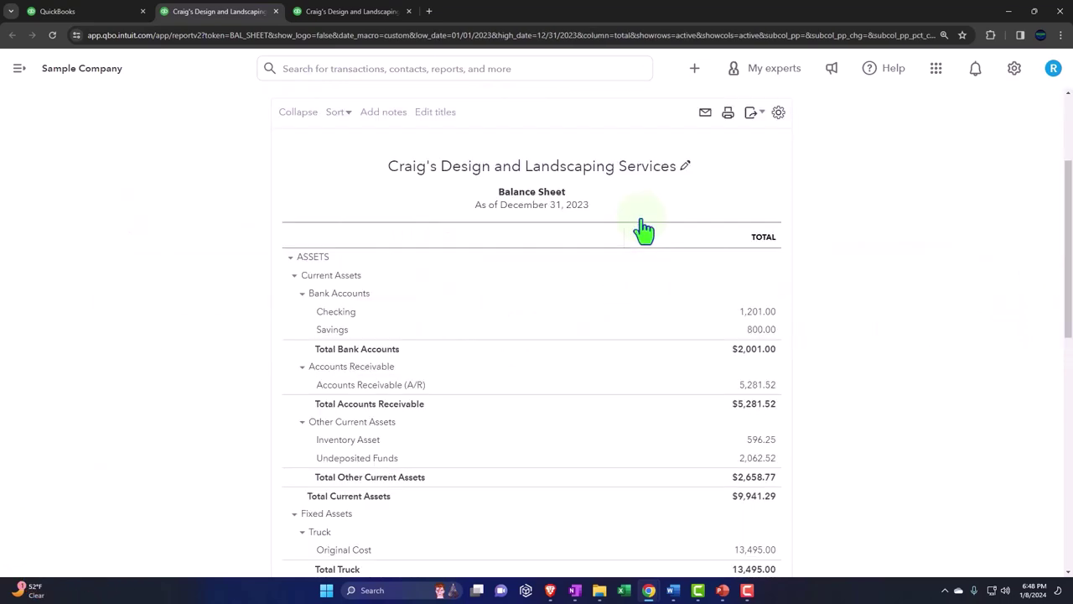
Step: Run the Profit and Loss report for 01/01/2023 to 12/31/2023 and look through its income and expense lines
click(345, 11)
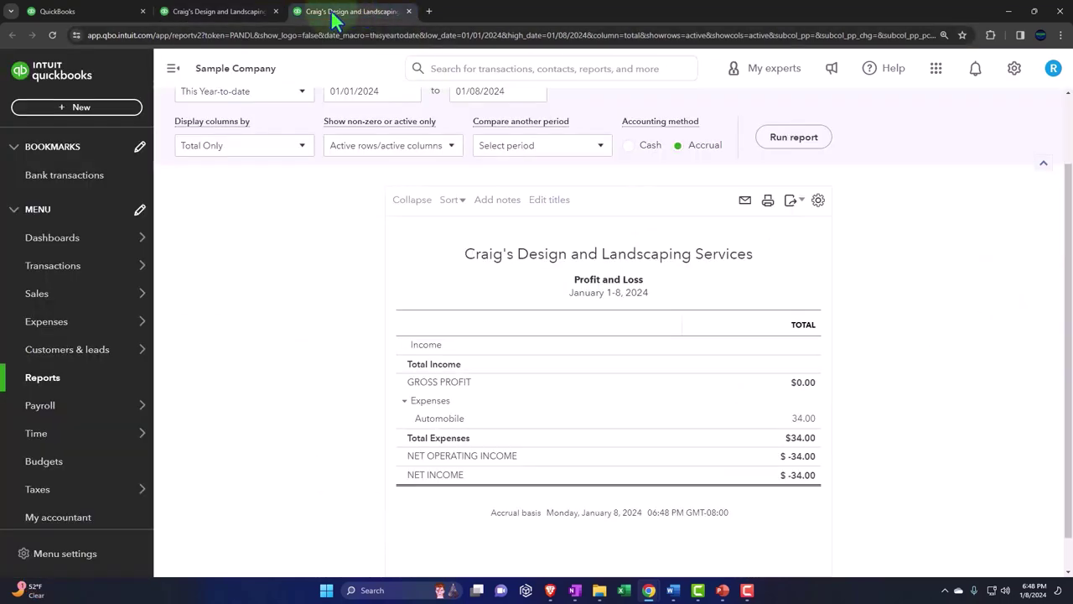
scroll(203, 251, up, 2)
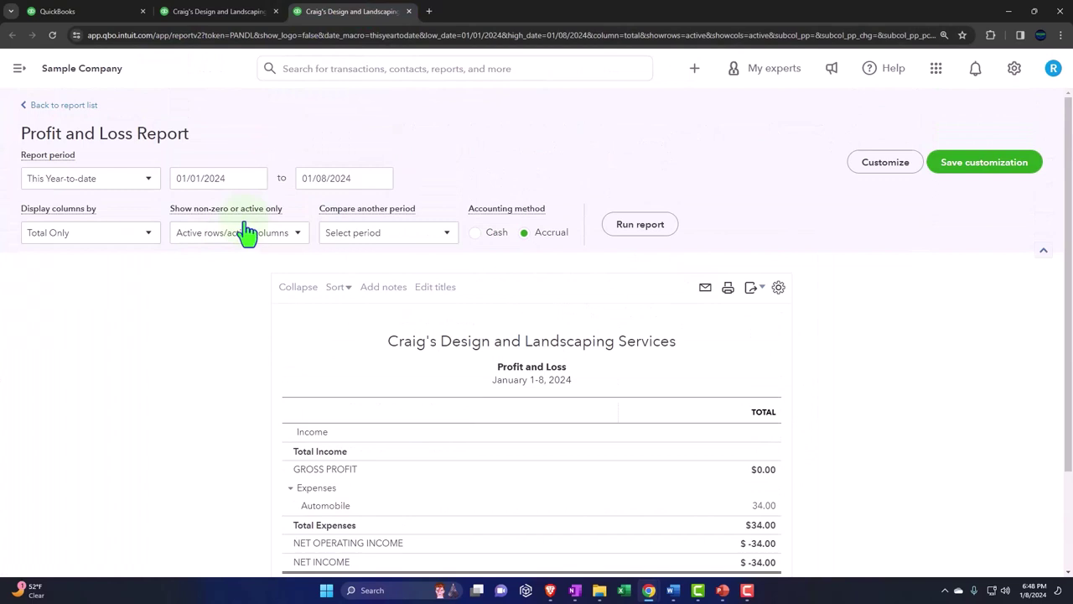
click(242, 177)
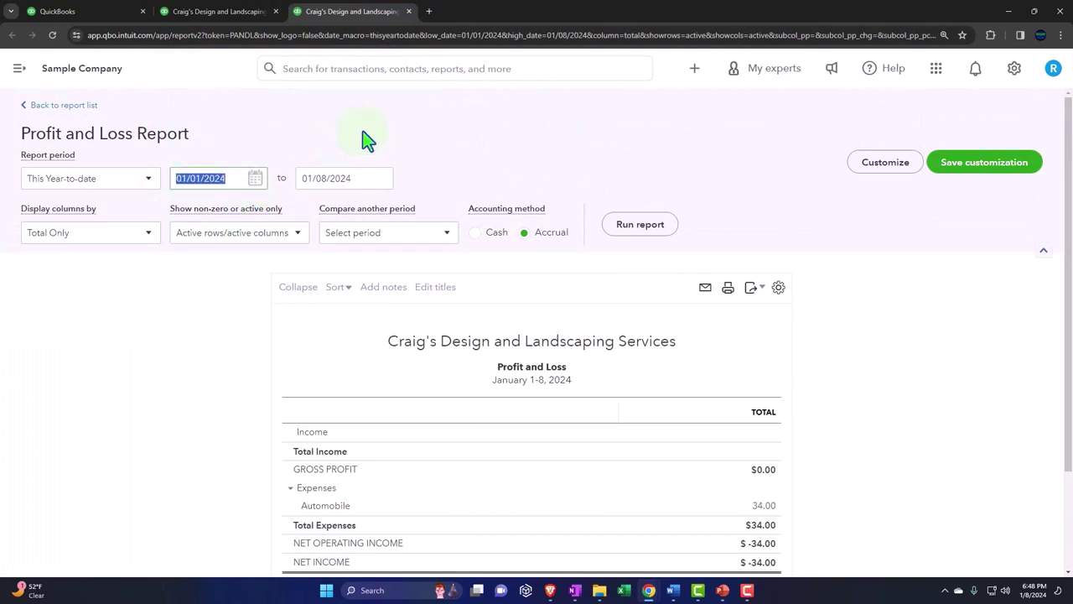
text(01/01/2023)
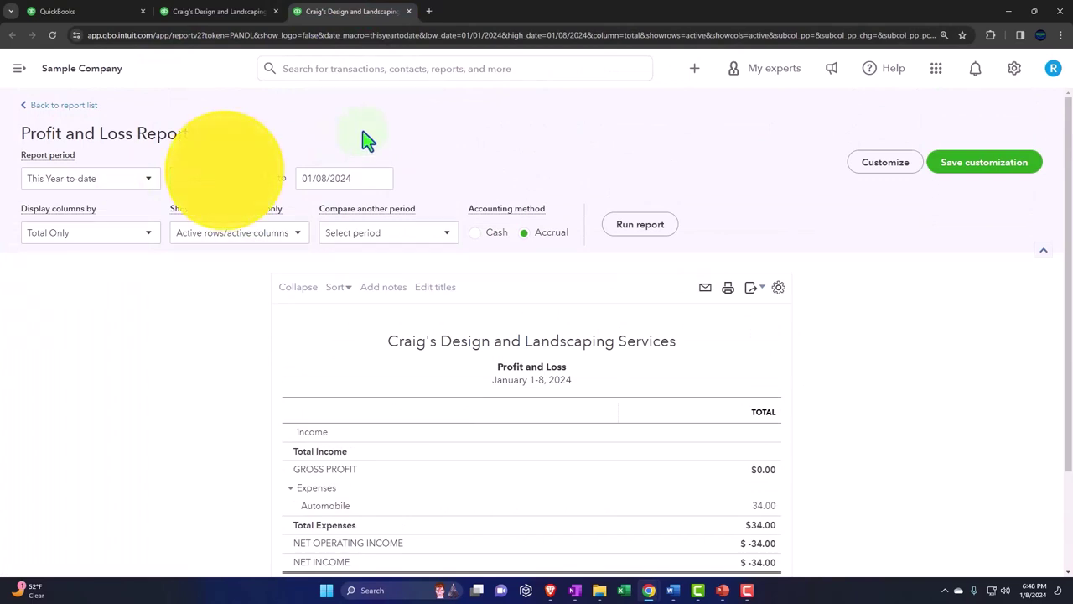
key(Tab)
text(12312023)
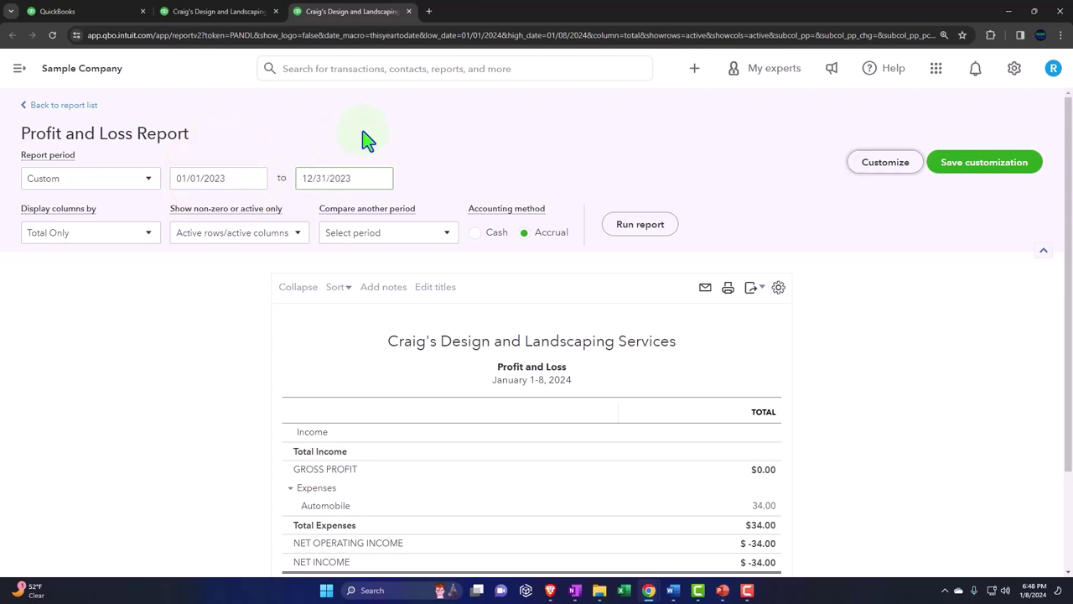
click(642, 235)
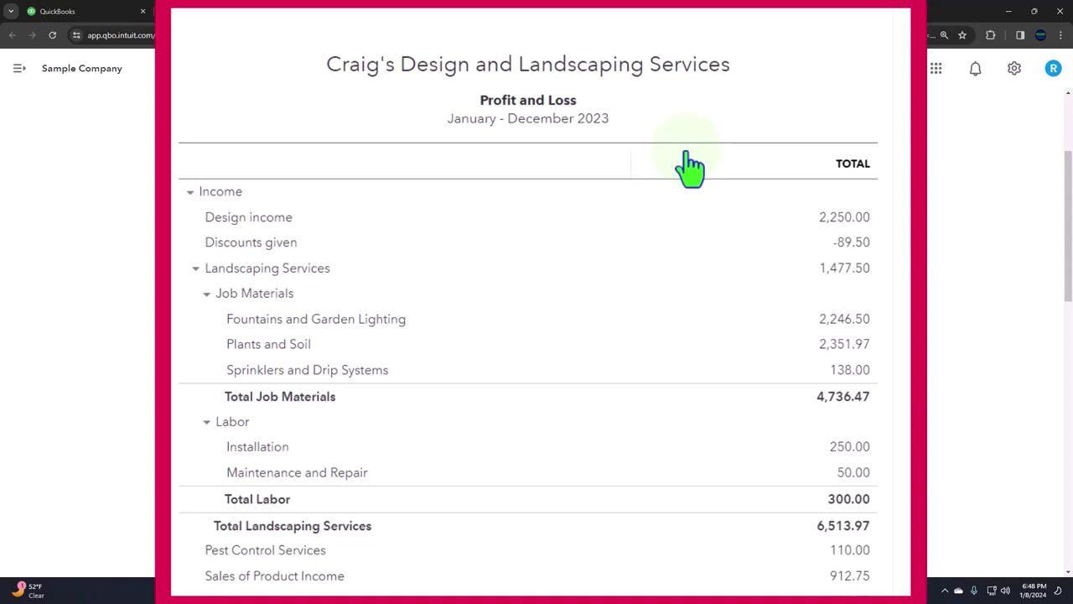
scroll(685, 155, down, 6)
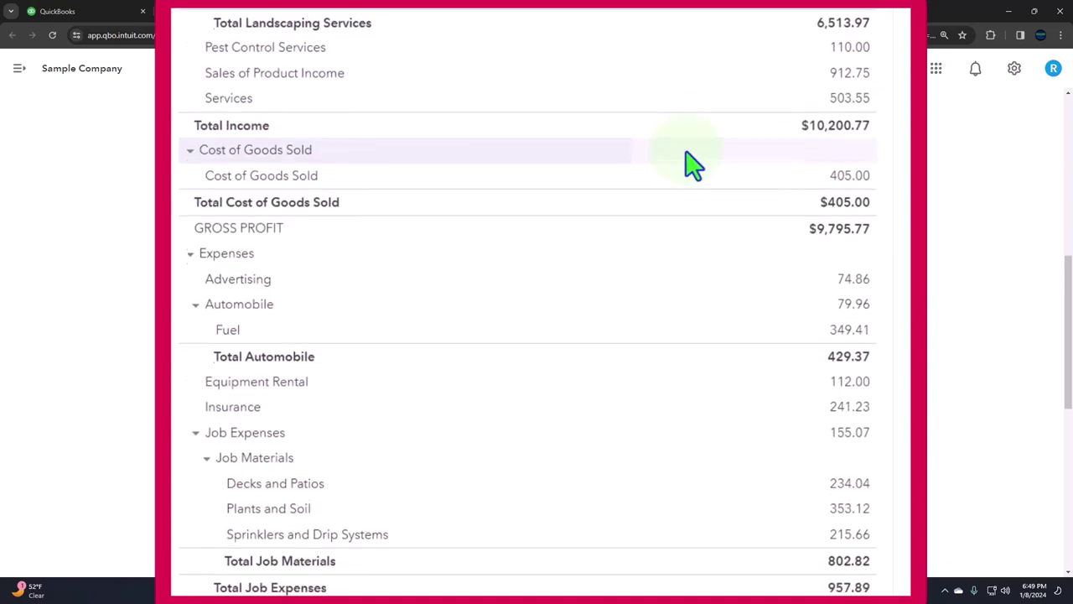
scroll(686, 155, down, 4)
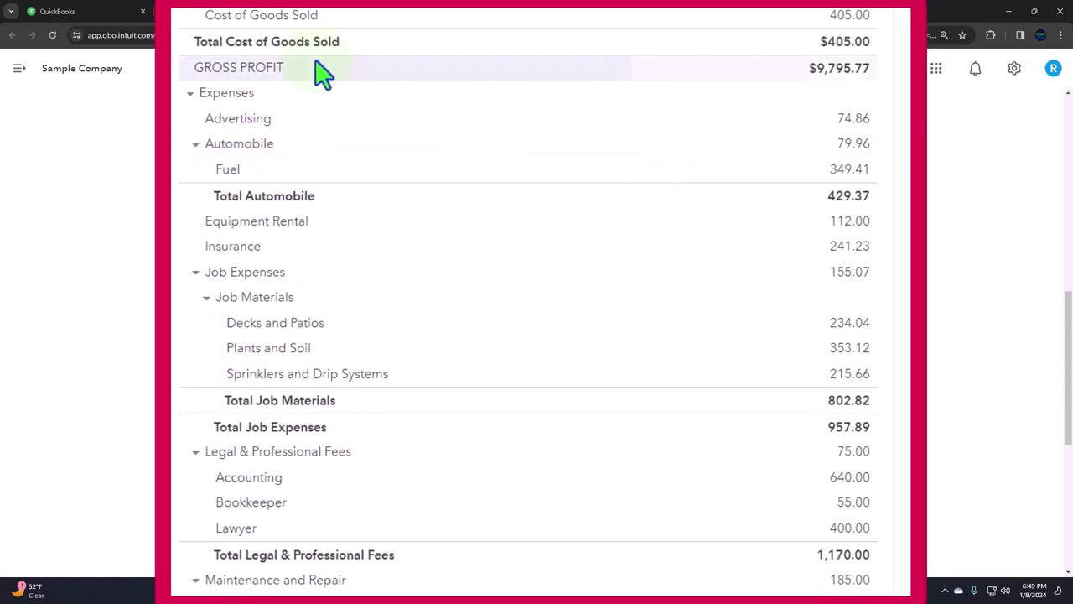
Step: Return to the standard reports list in the original browser tab and collapse the navigation menu
click(107, 11)
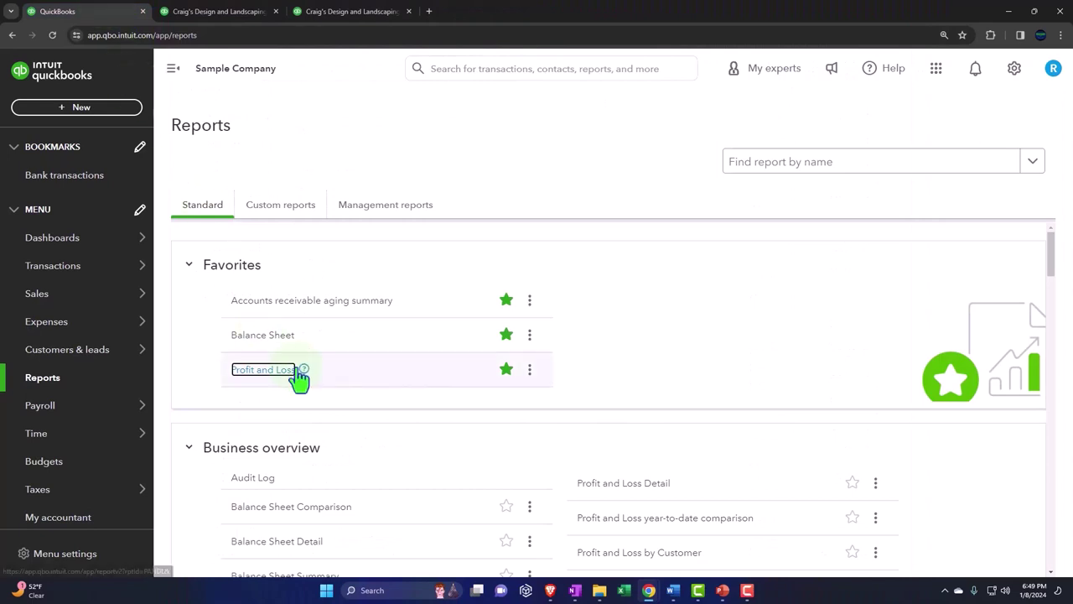
click(68, 384)
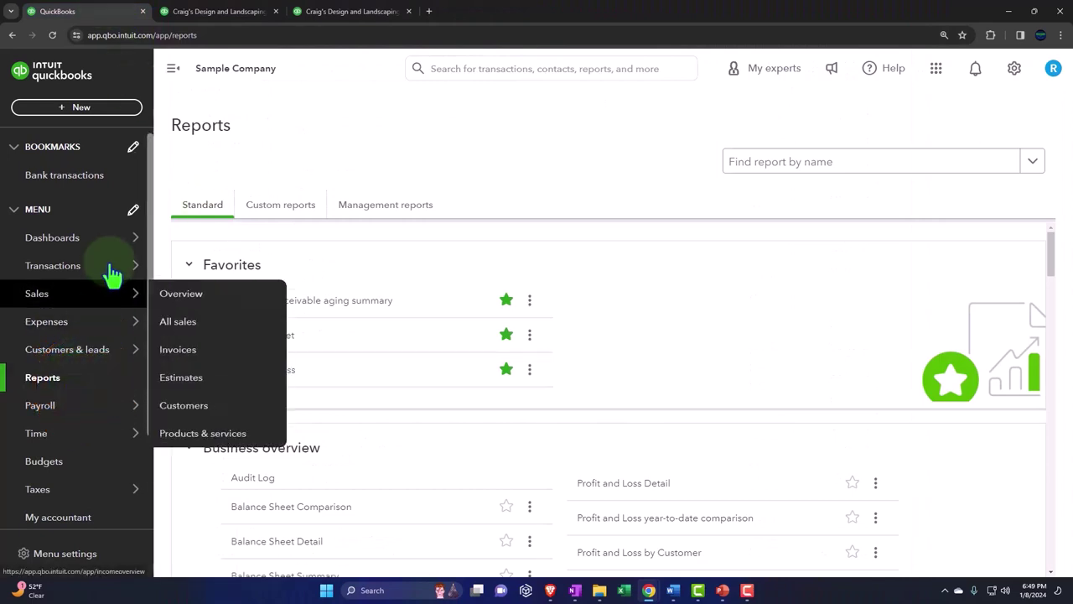
click(171, 68)
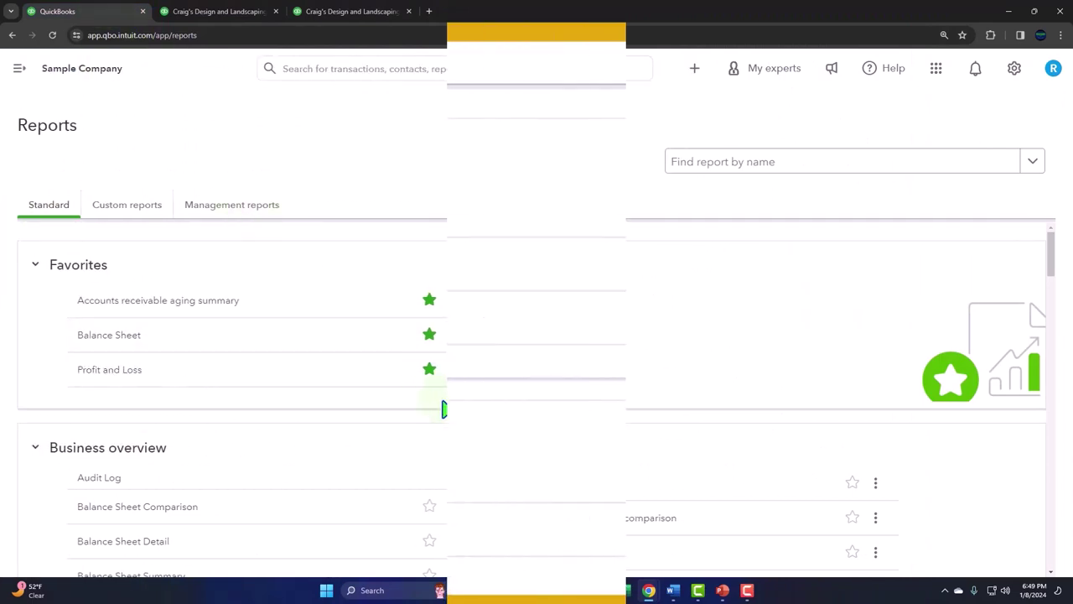
Step: Find the Check Detail report under Expenses and vendors, open it in a new browser tab, and switch to that tab
scroll(871, 382, down, 6)
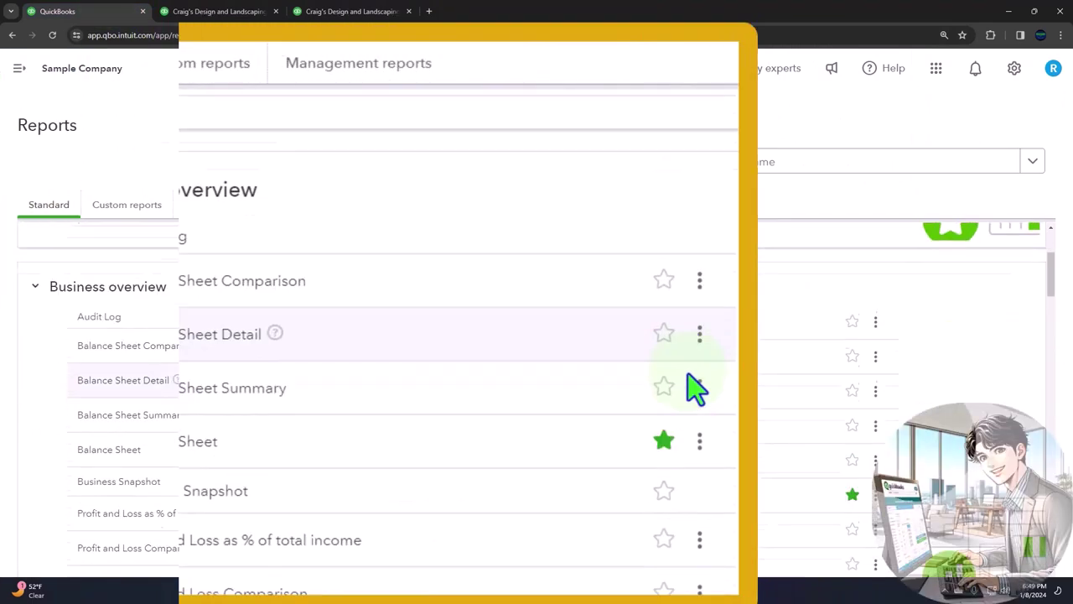
scroll(691, 386, down, 10)
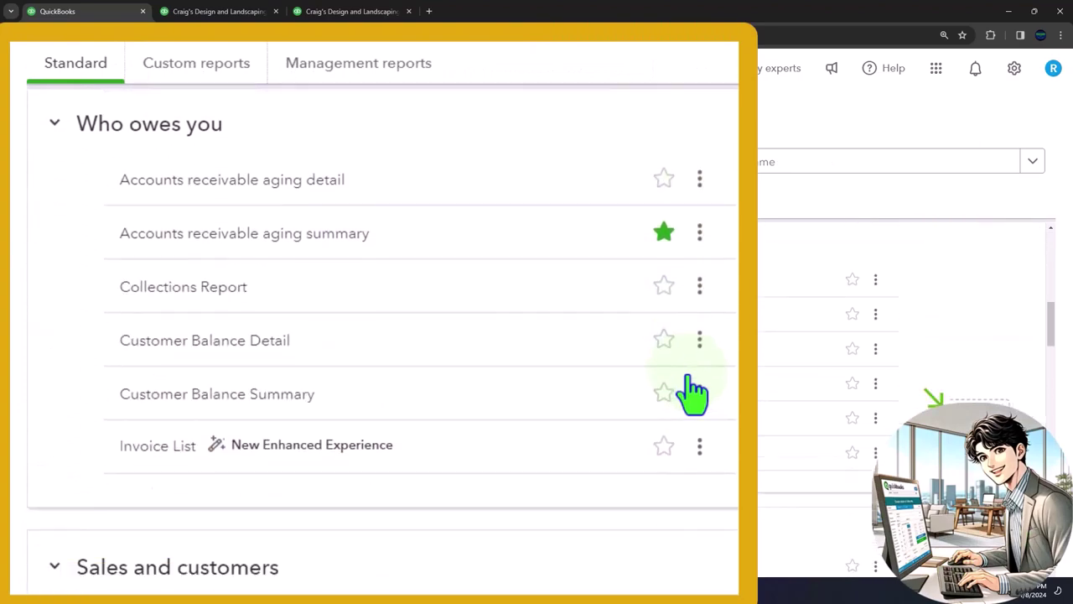
scroll(691, 389, down, 9)
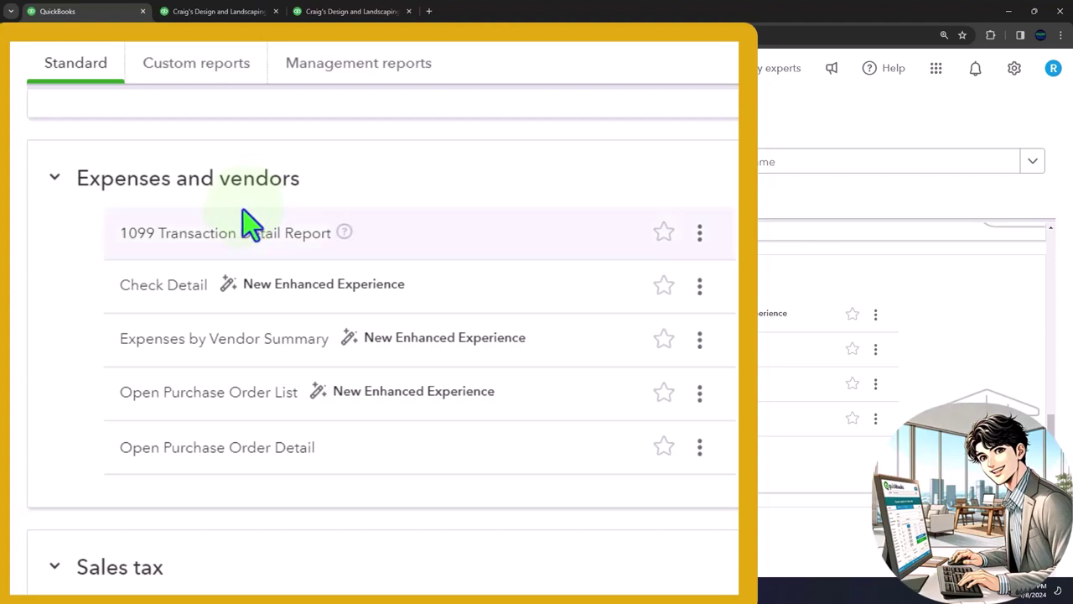
scroll(252, 225, up, 5)
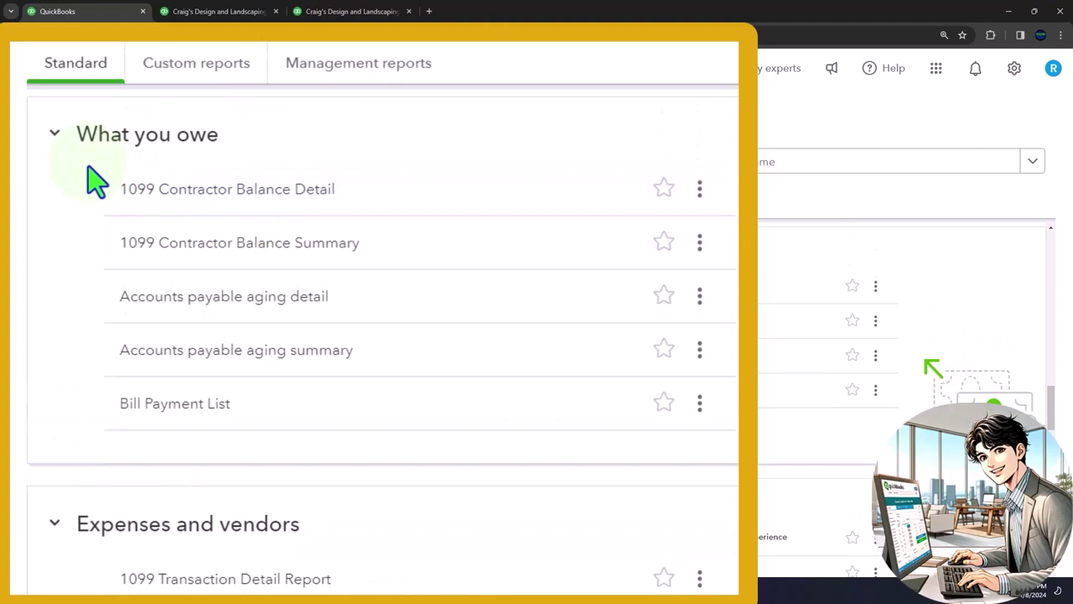
scroll(96, 180, down, 5)
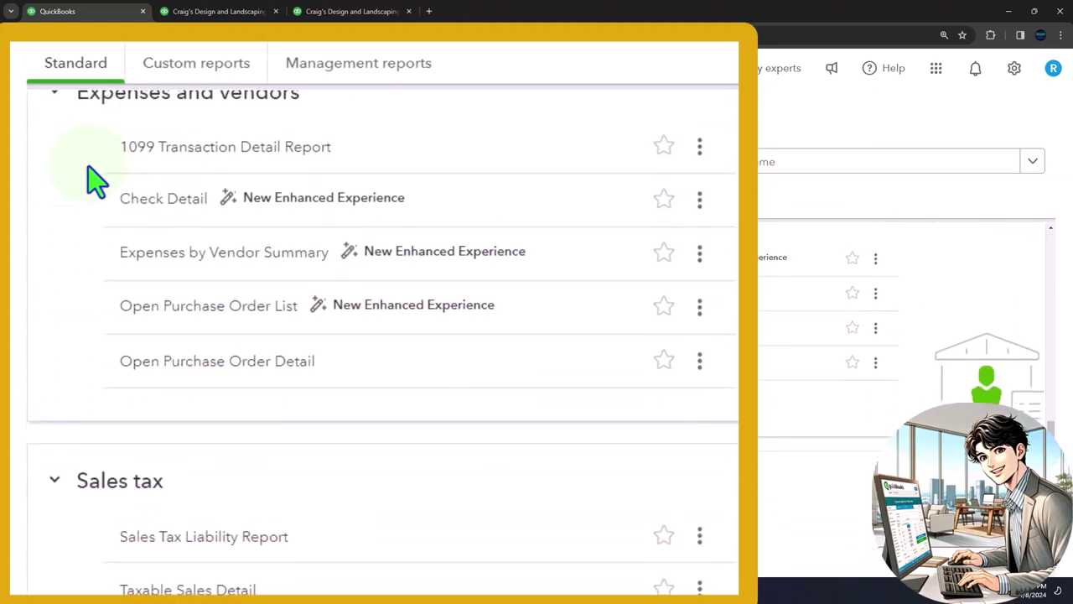
scroll(97, 181, up, 1)
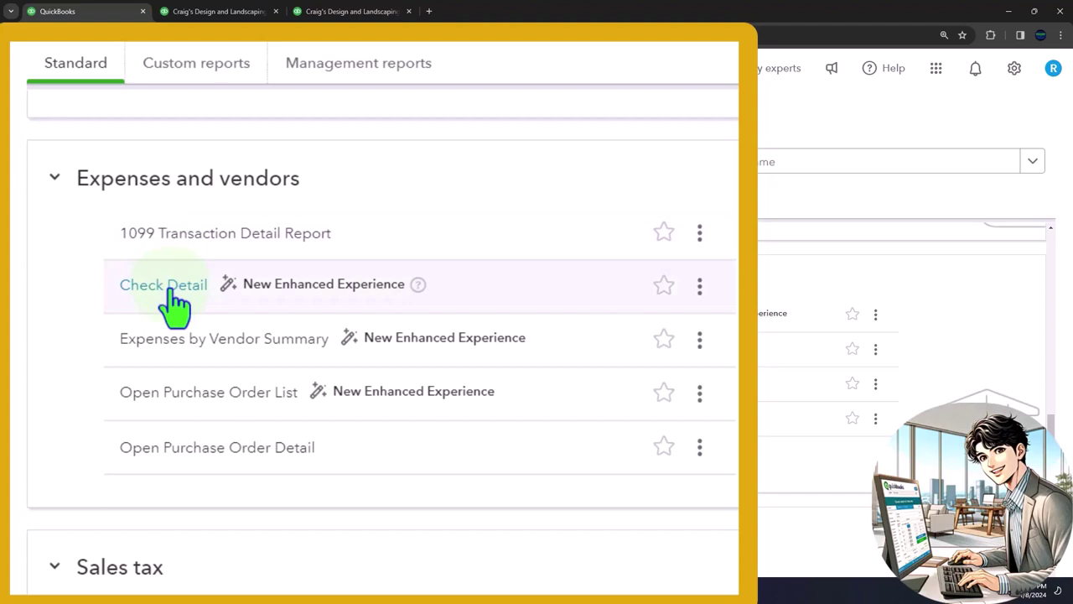
right_click(173, 290)
click(243, 305)
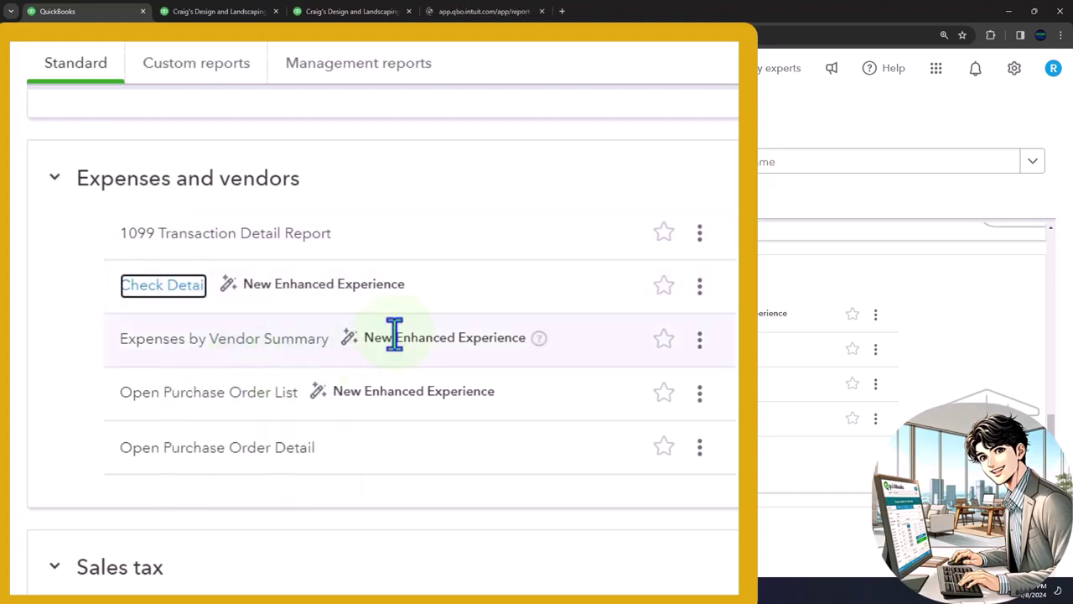
click(466, 11)
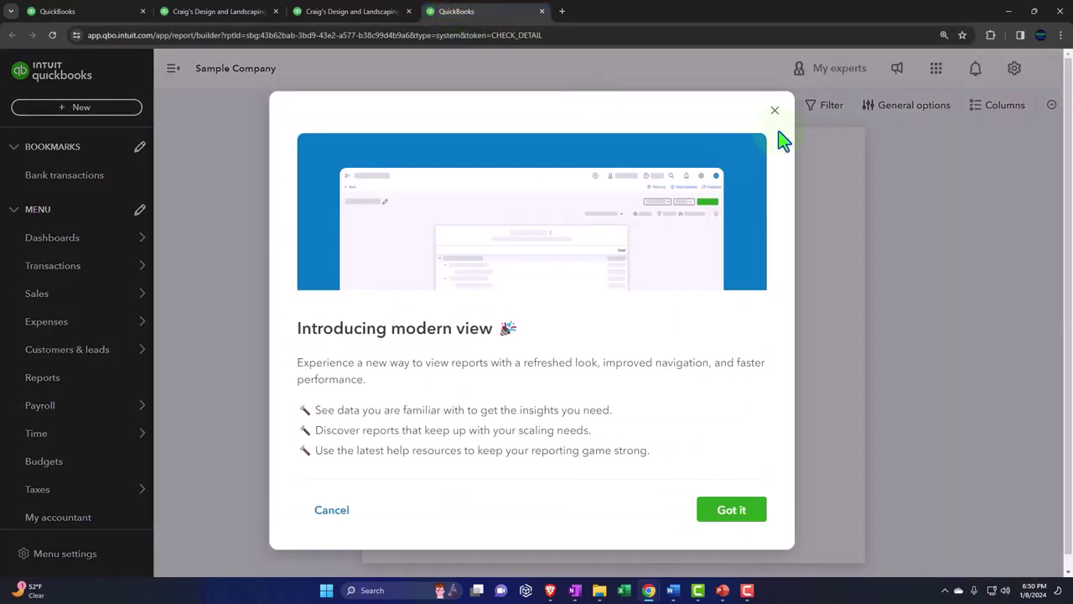
click(769, 116)
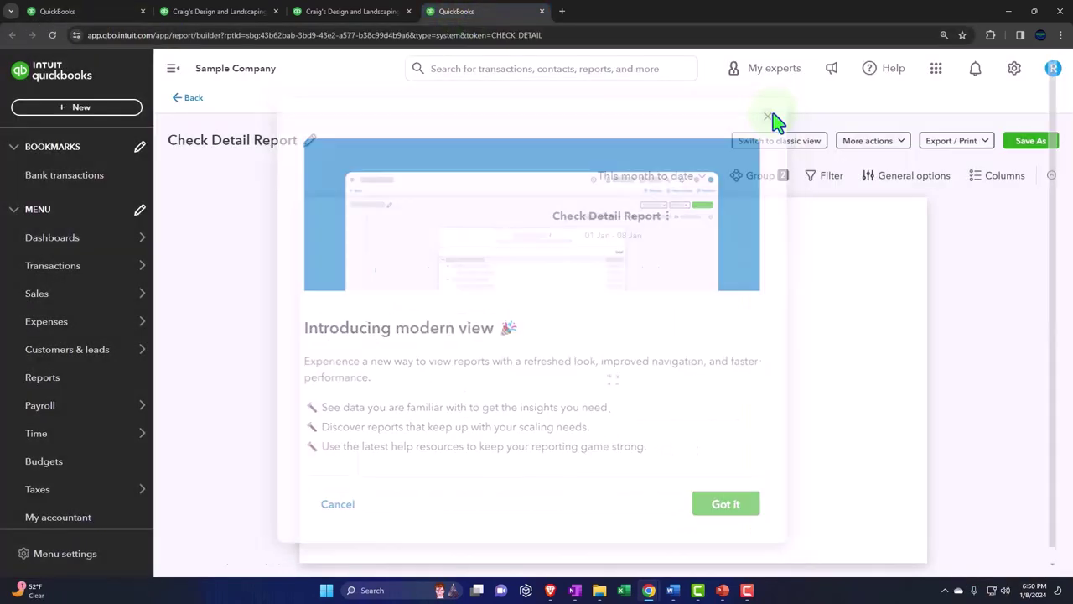
click(173, 99)
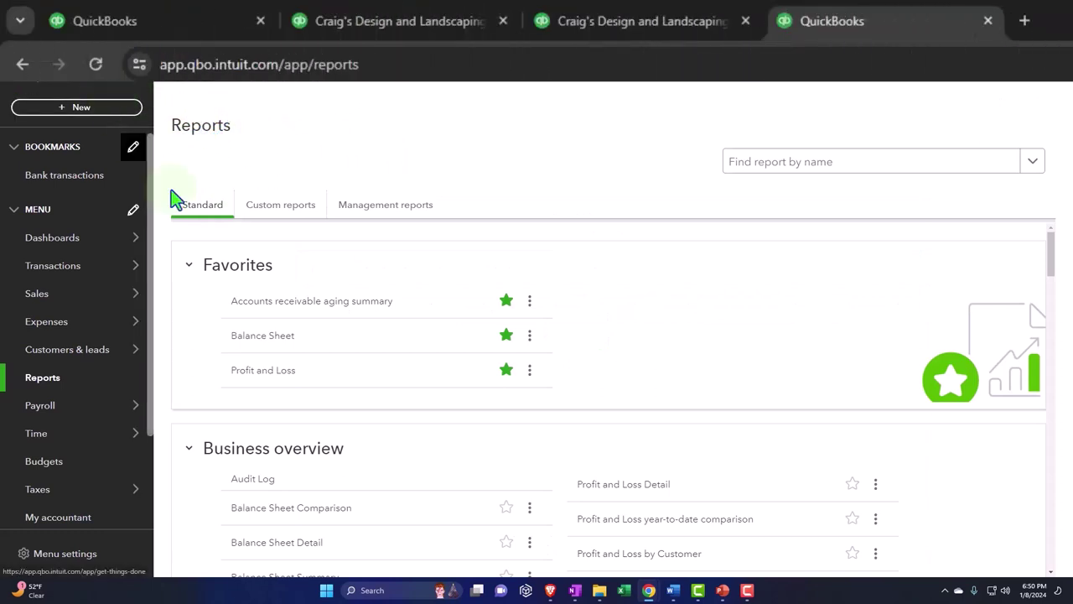
click(307, 342)
click(987, 21)
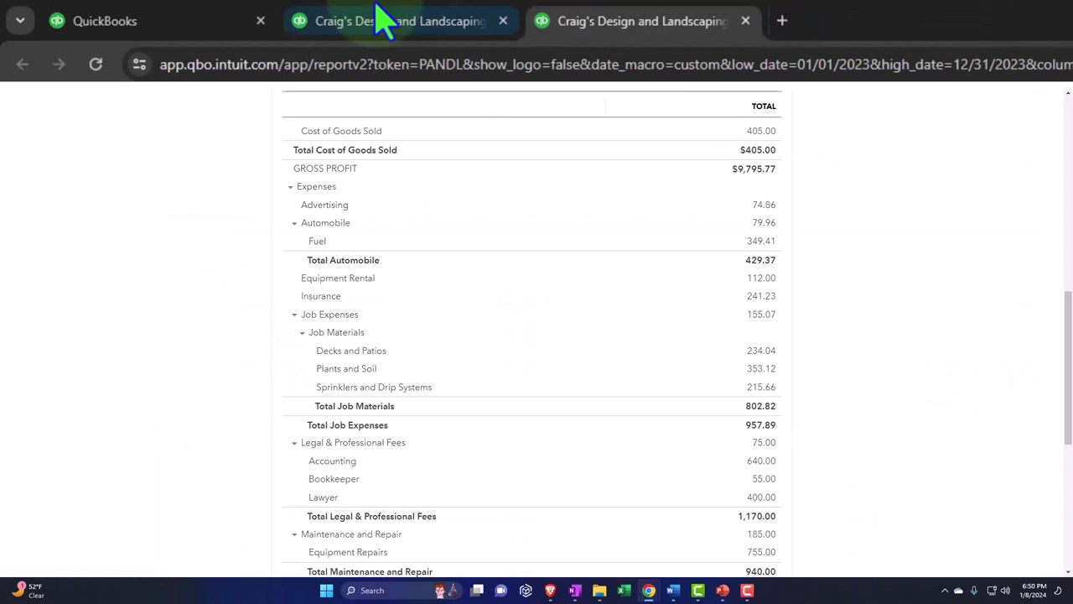
Step: Reopen the Check Detail report in a new browser tab from the standard reports list and switch to that tab
click(206, 29)
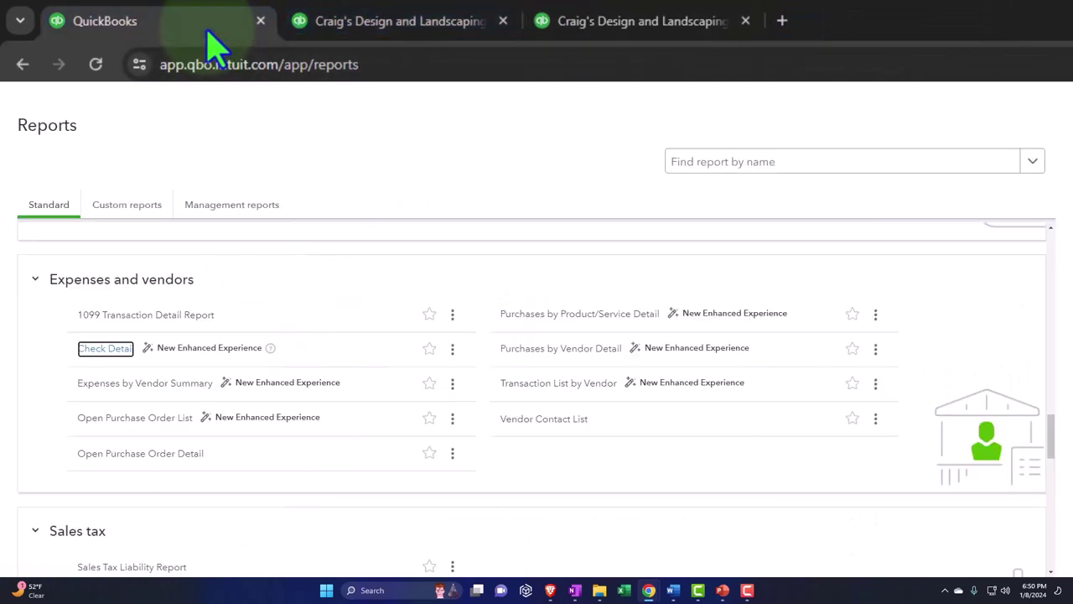
right_click(109, 356)
click(122, 362)
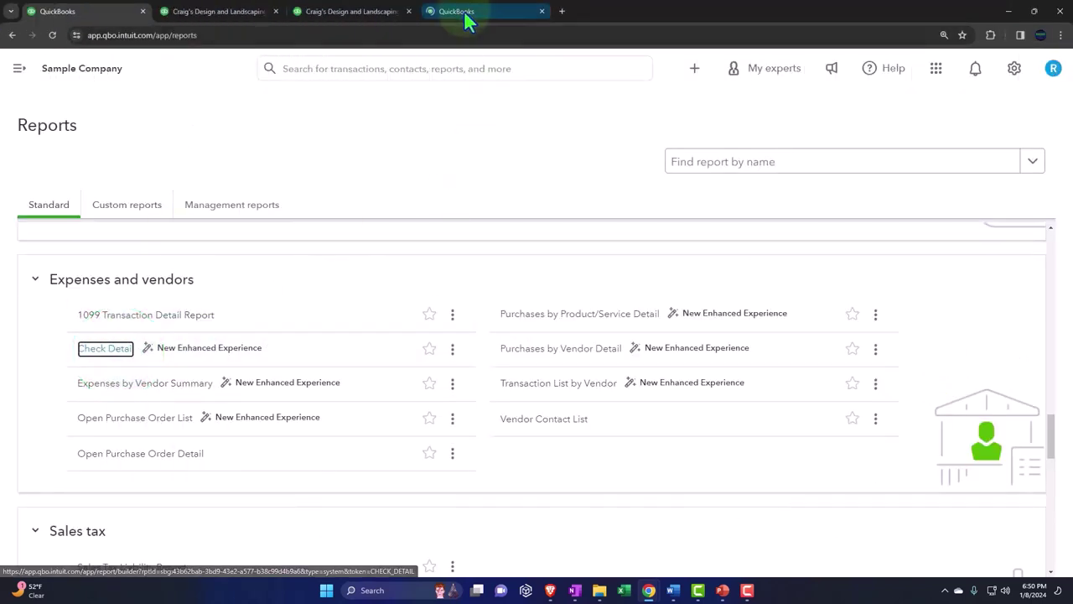
click(465, 13)
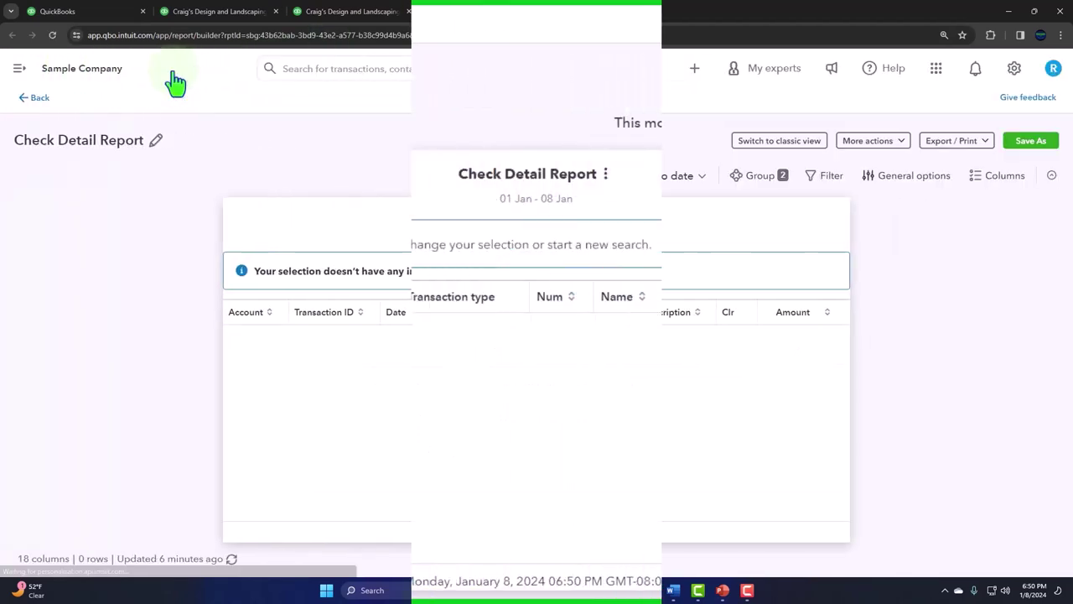
Step: Run the Check Detail report for custom dates 01/01/2023 to 12/31/2023 and look through its checking transactions
click(661, 176)
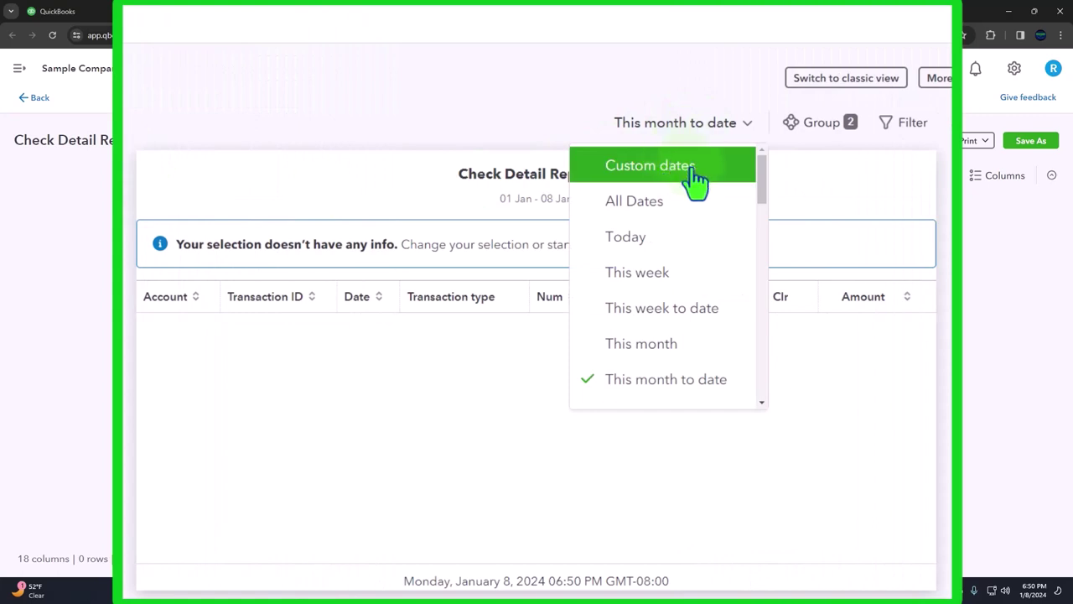
click(692, 176)
click(579, 118)
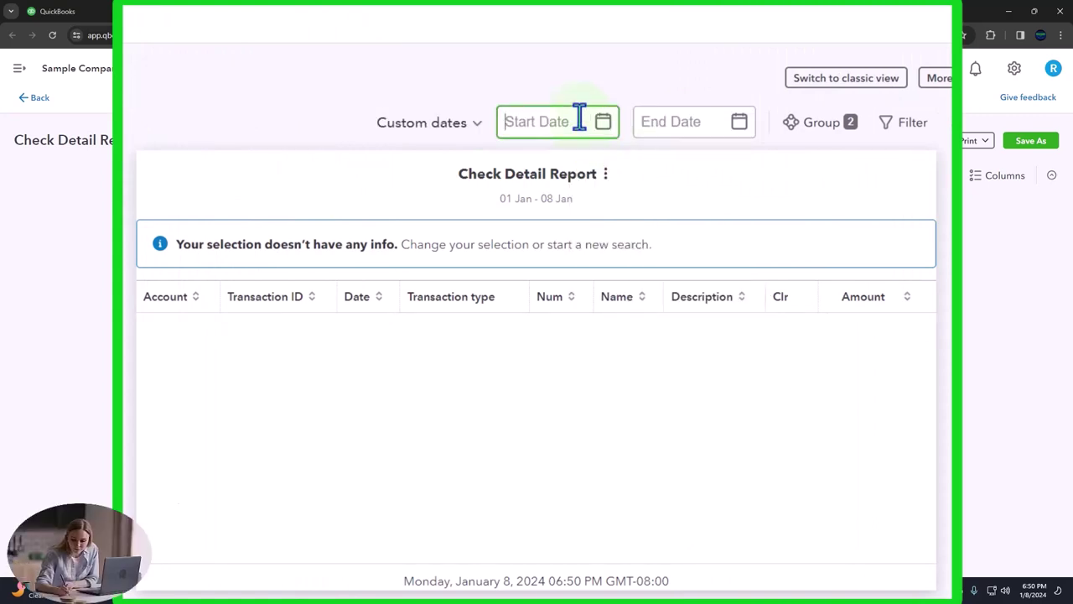
text(010123)
key(Tab)
text(1)
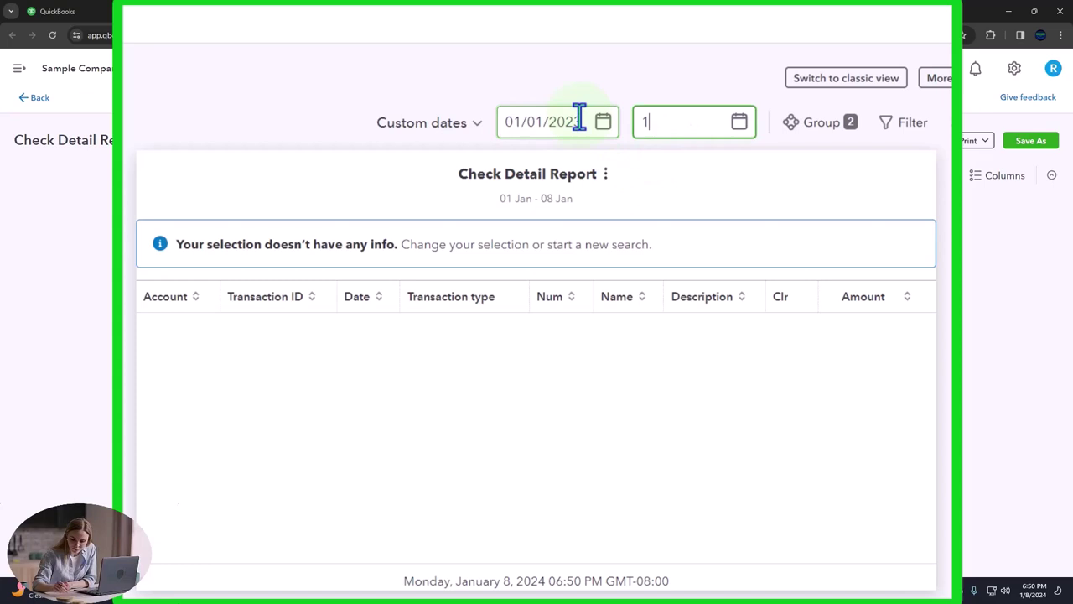
key(Tab)
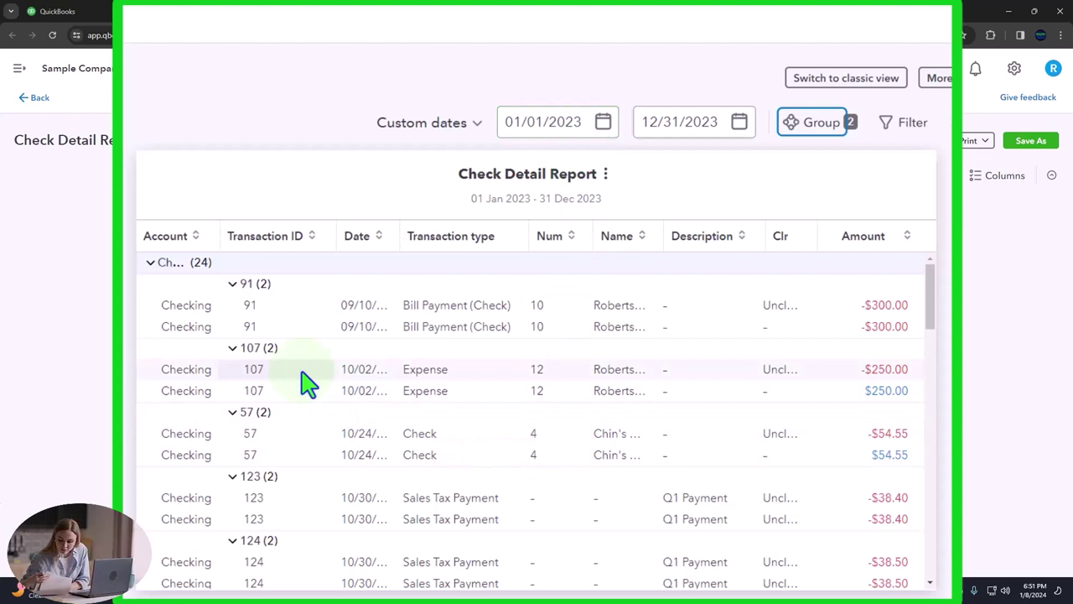
scroll(309, 384, down, 5)
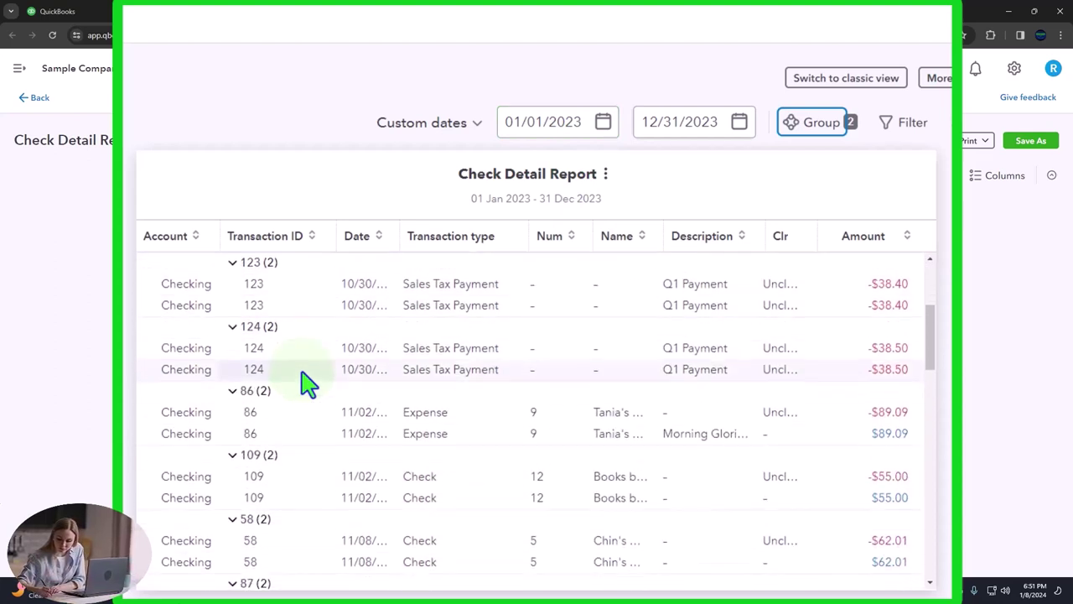
scroll(309, 384, down, 5)
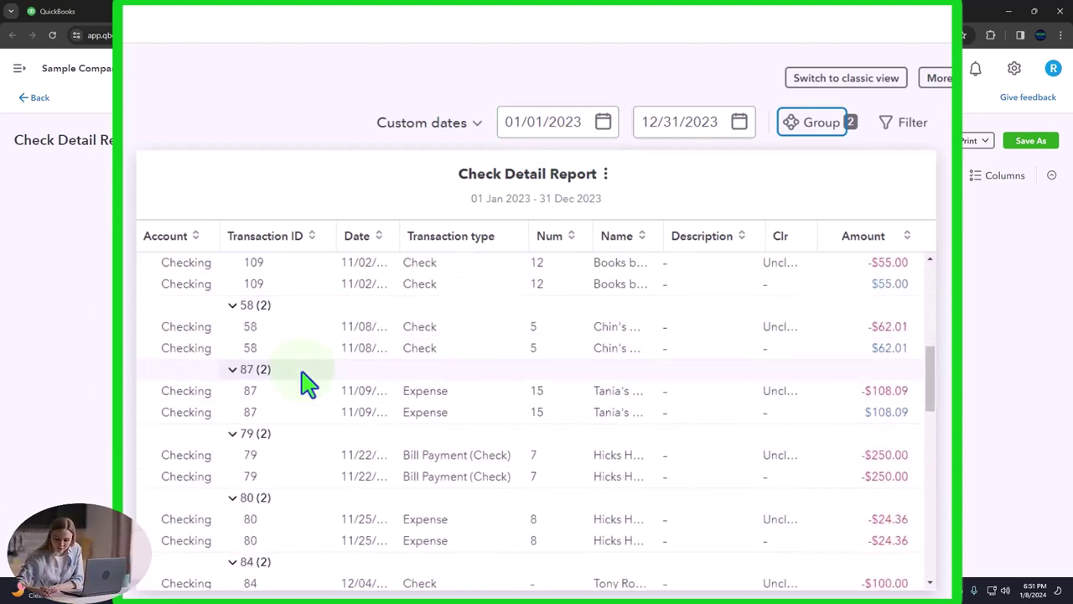
scroll(308, 384, down, 4)
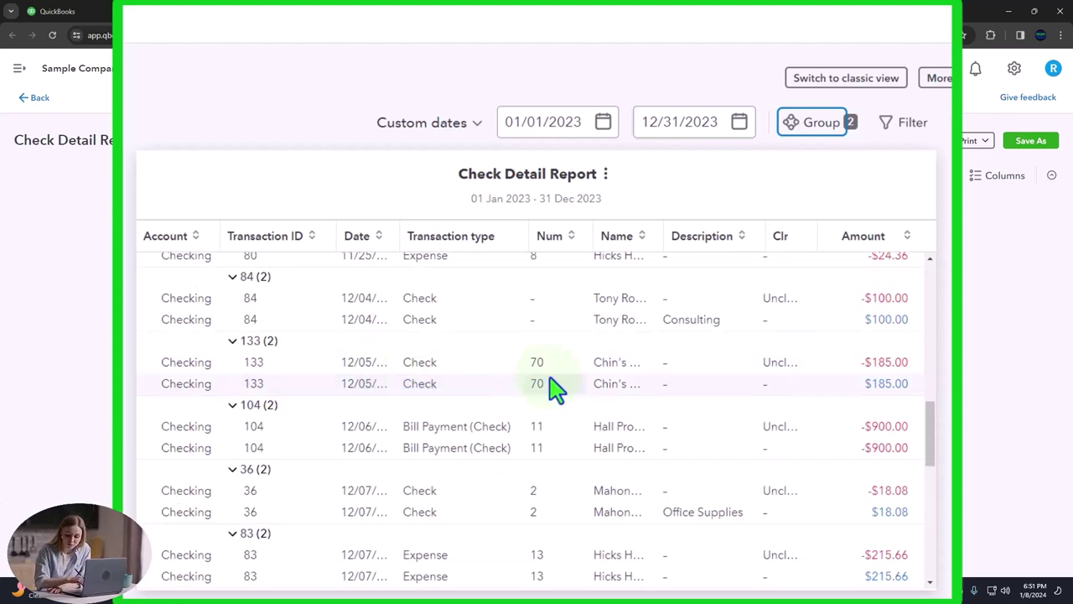
scroll(556, 387, down, 3)
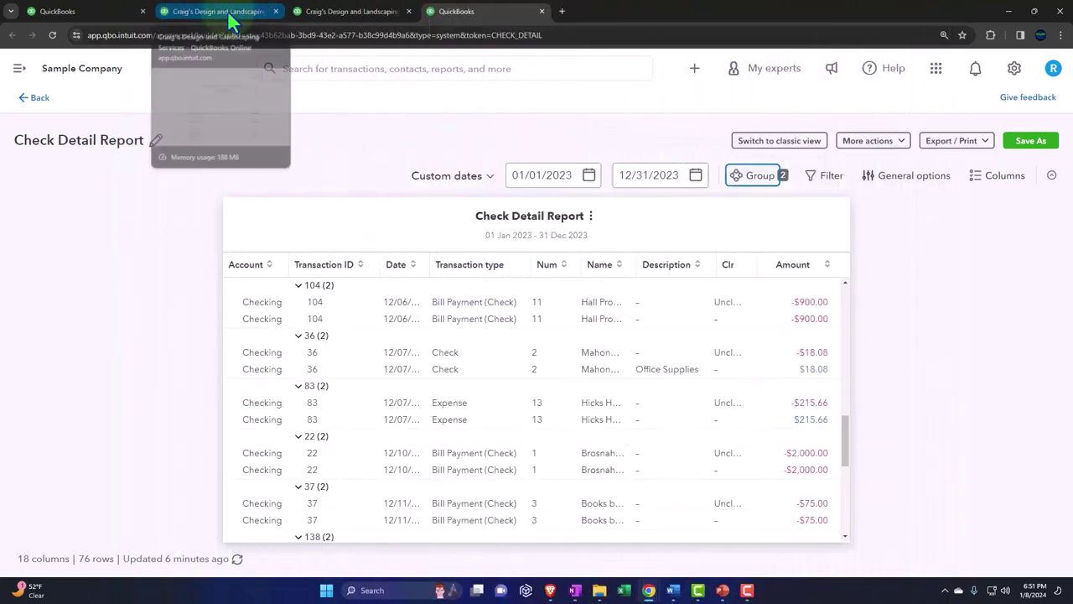
Step: Return to the Balance Sheet tab and drill into the Checking account's transaction detail
click(233, 13)
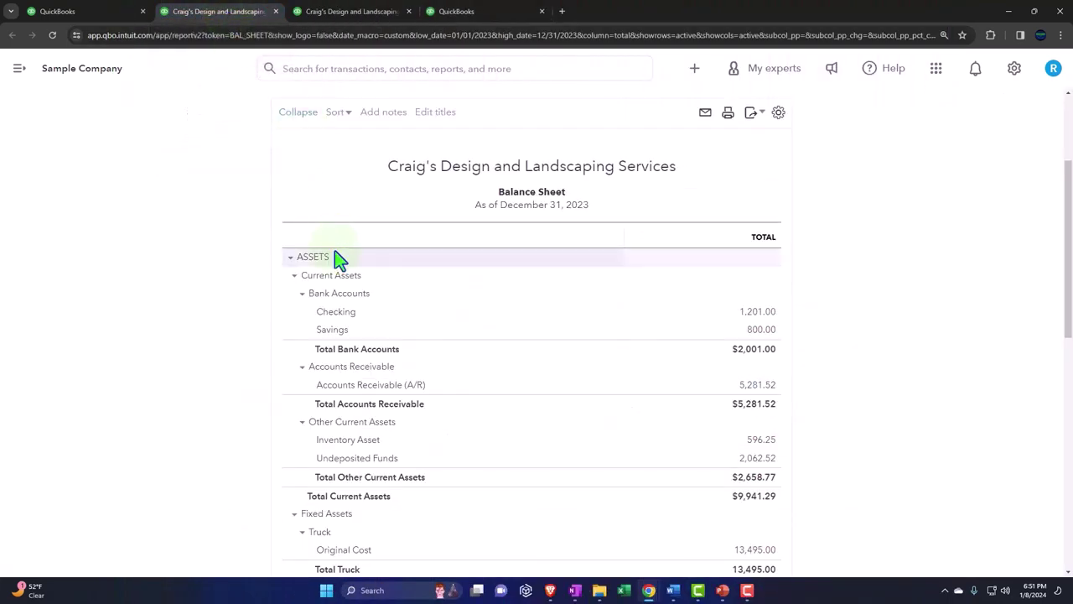
click(749, 319)
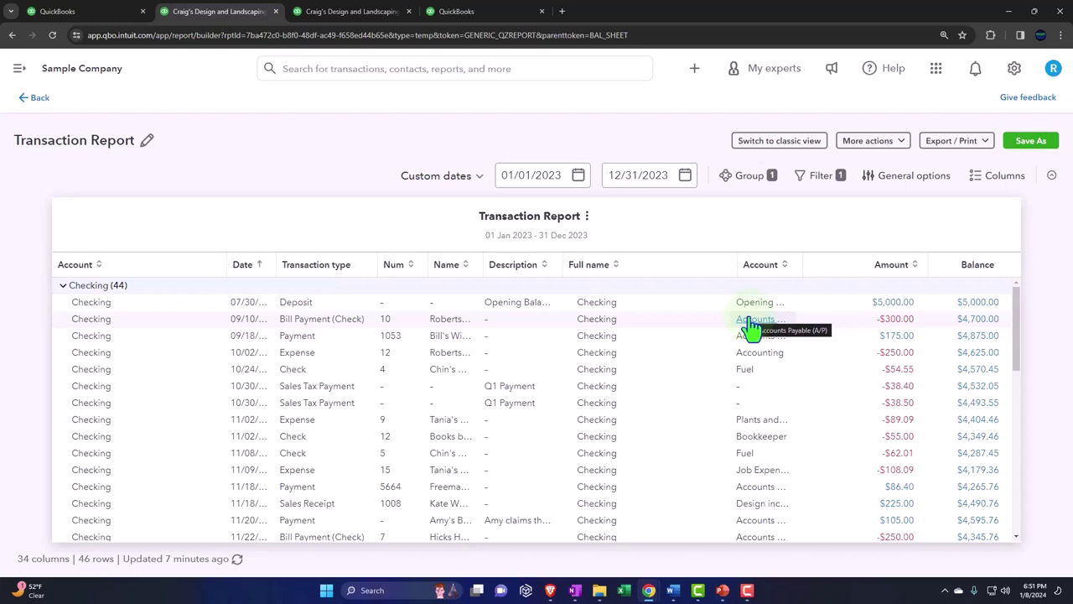
Step: Add a second filter to the Transaction Report for Transaction type with the equals operation
click(821, 176)
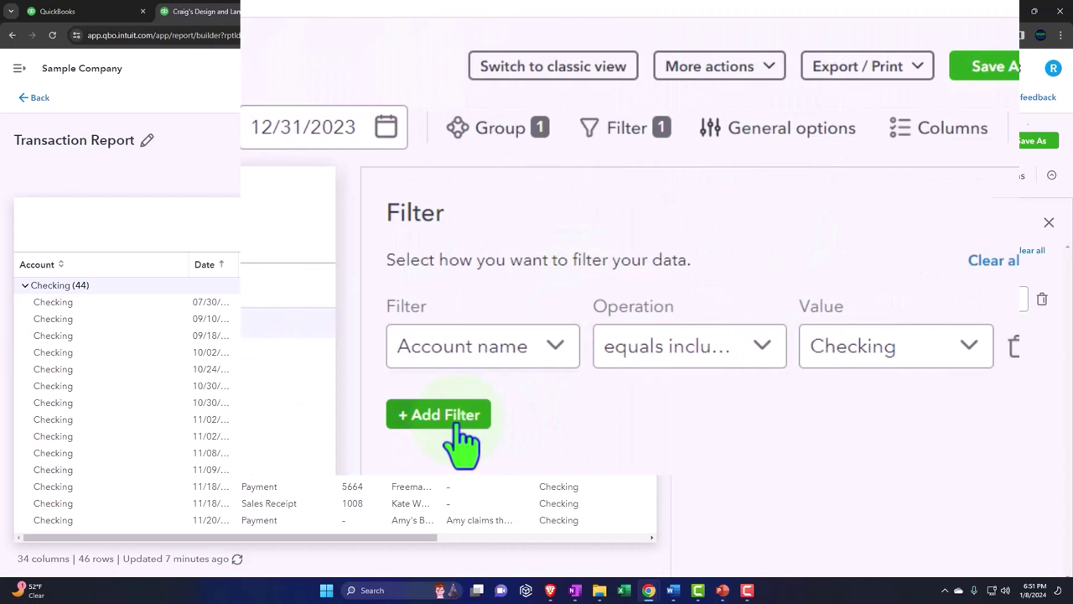
click(714, 337)
click(516, 456)
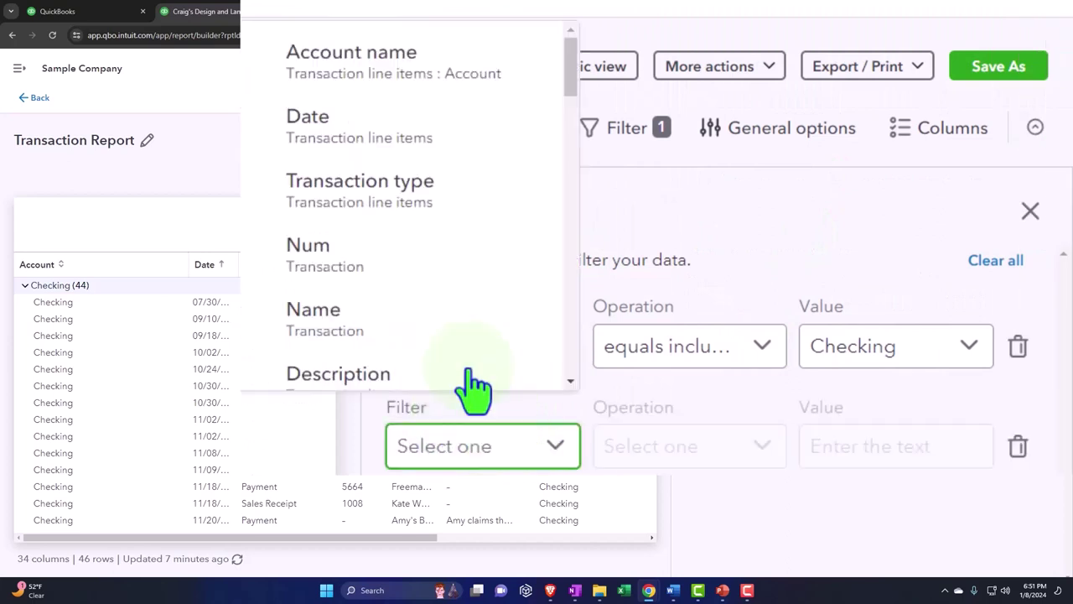
click(698, 227)
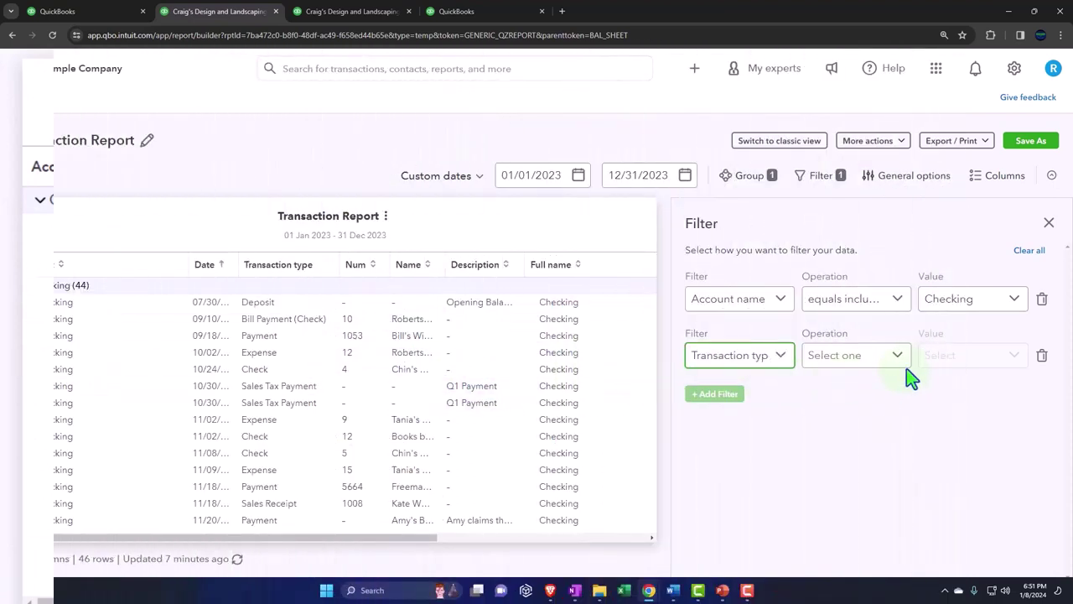
click(901, 360)
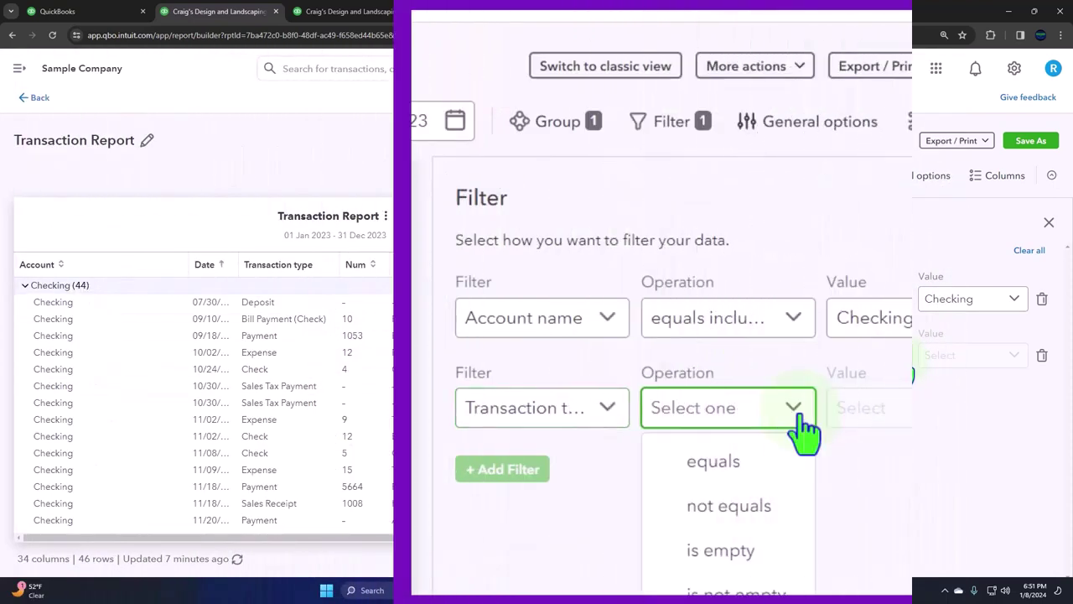
click(763, 462)
Step: Choose Bill Payment (Check) and Cash Expense as values of the transaction type filter
click(966, 434)
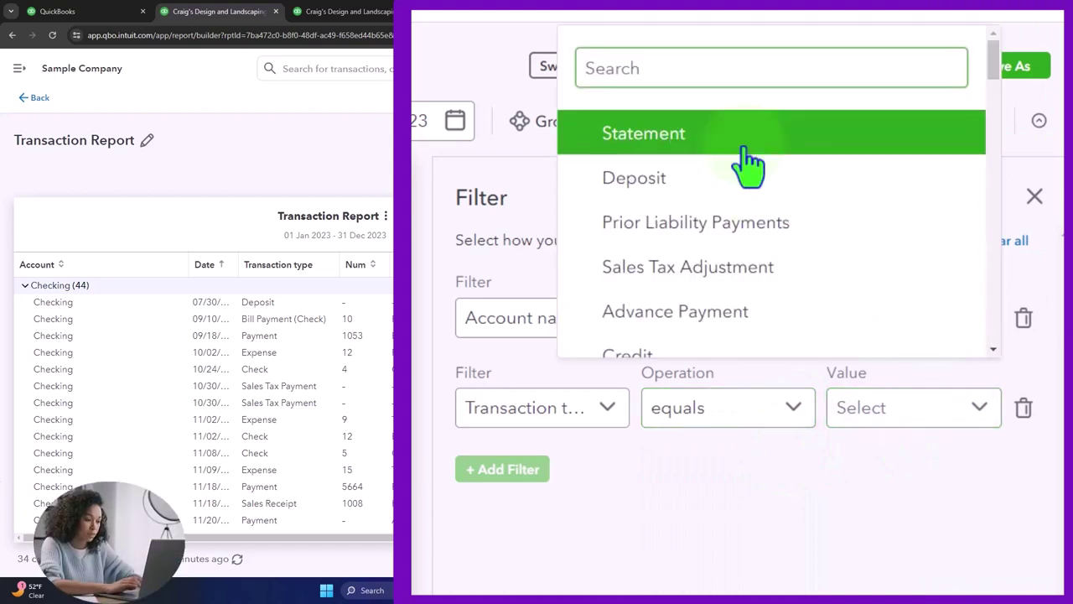
scroll(747, 167, down, 2)
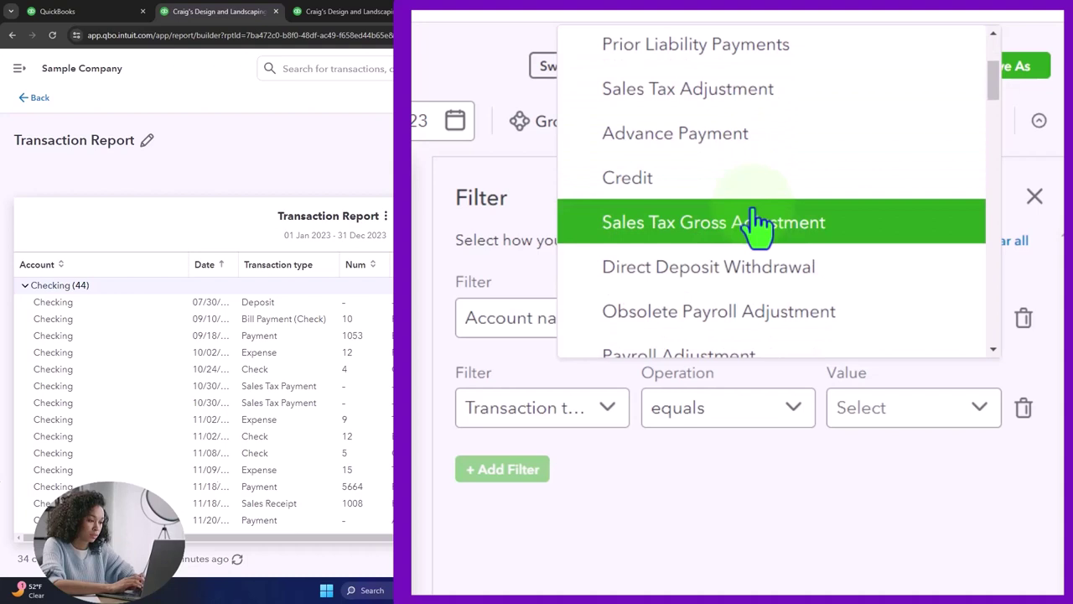
scroll(758, 225, down, 3)
scroll(762, 231, down, 1)
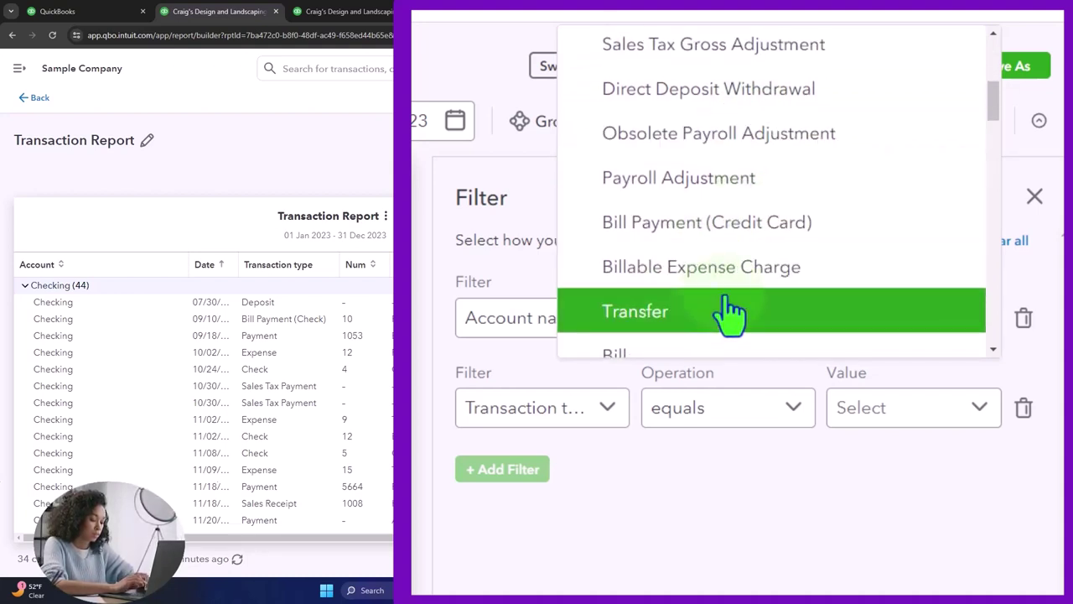
scroll(731, 313, down, 6)
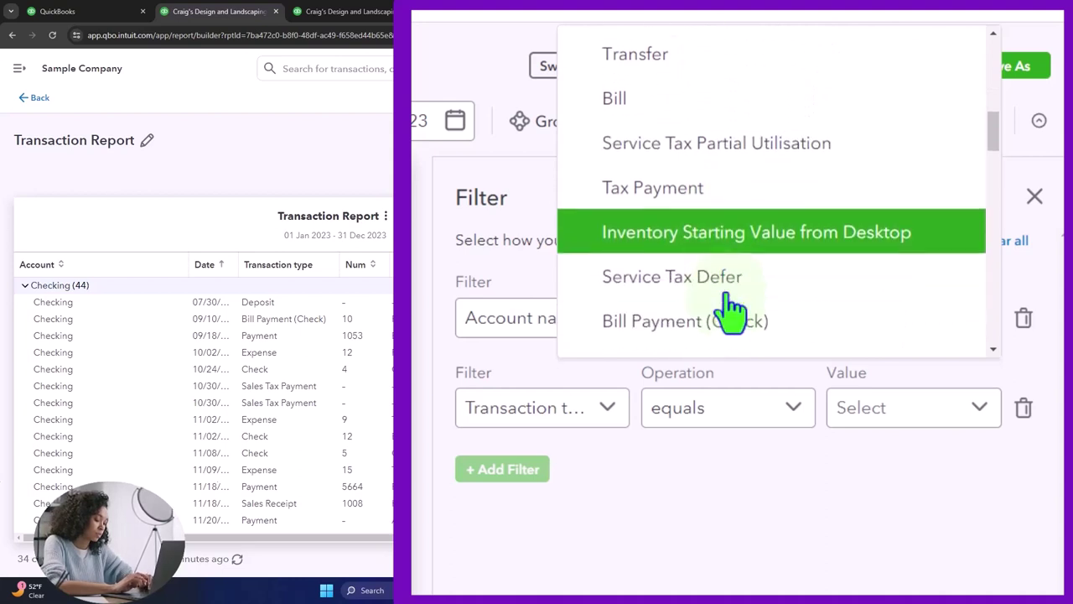
scroll(731, 312, down, 2)
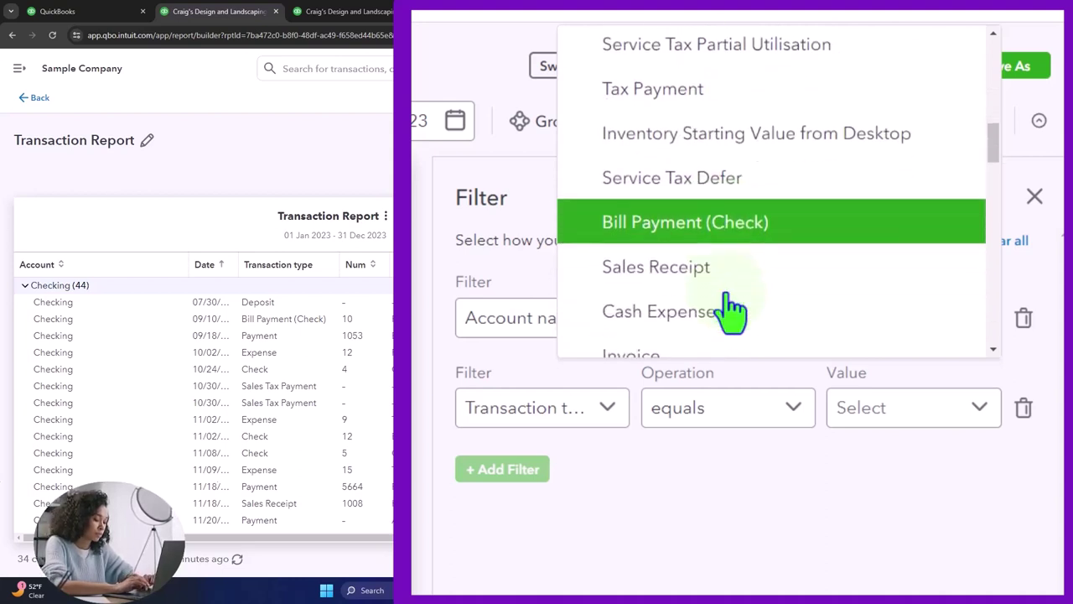
click(730, 240)
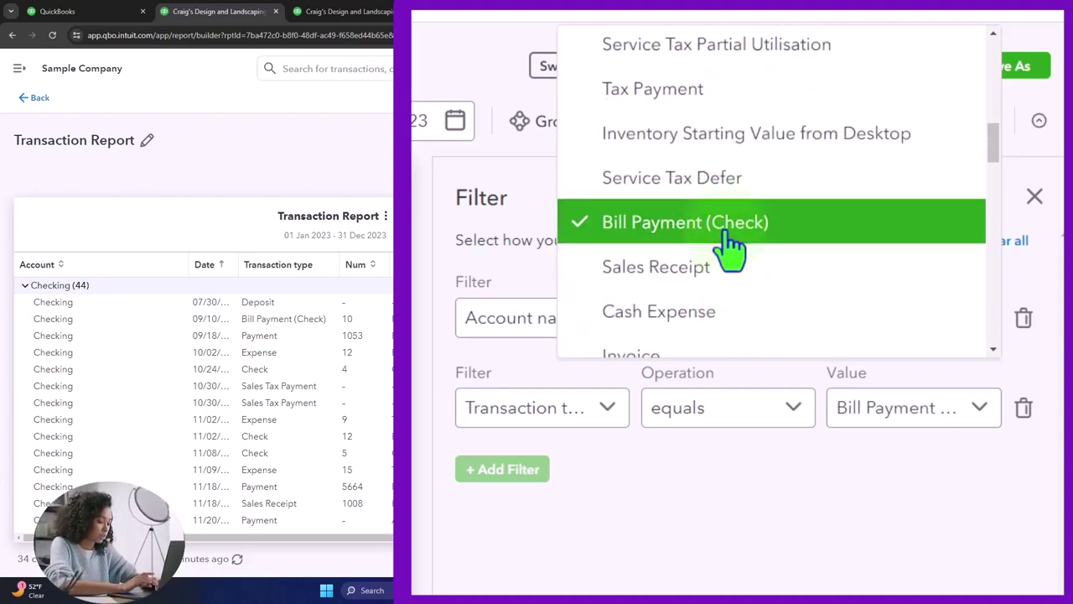
scroll(730, 241, down, 2)
scroll(730, 243, down, 2)
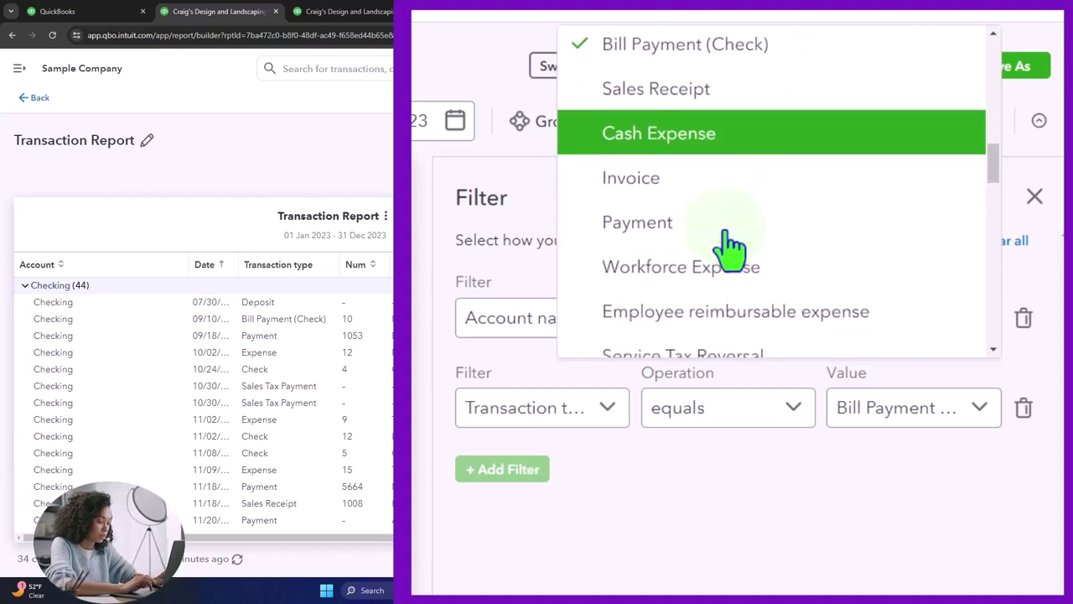
click(712, 151)
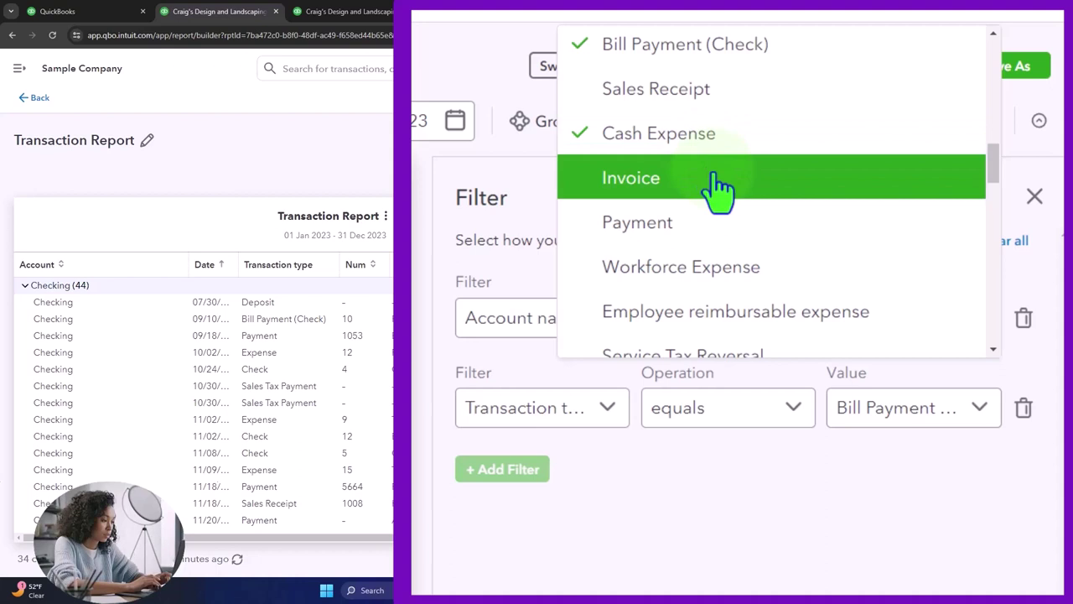
Step: Add Check, Liability Payment (Check) and Paycheck to the transaction type filter's values
scroll(717, 233, down, 2)
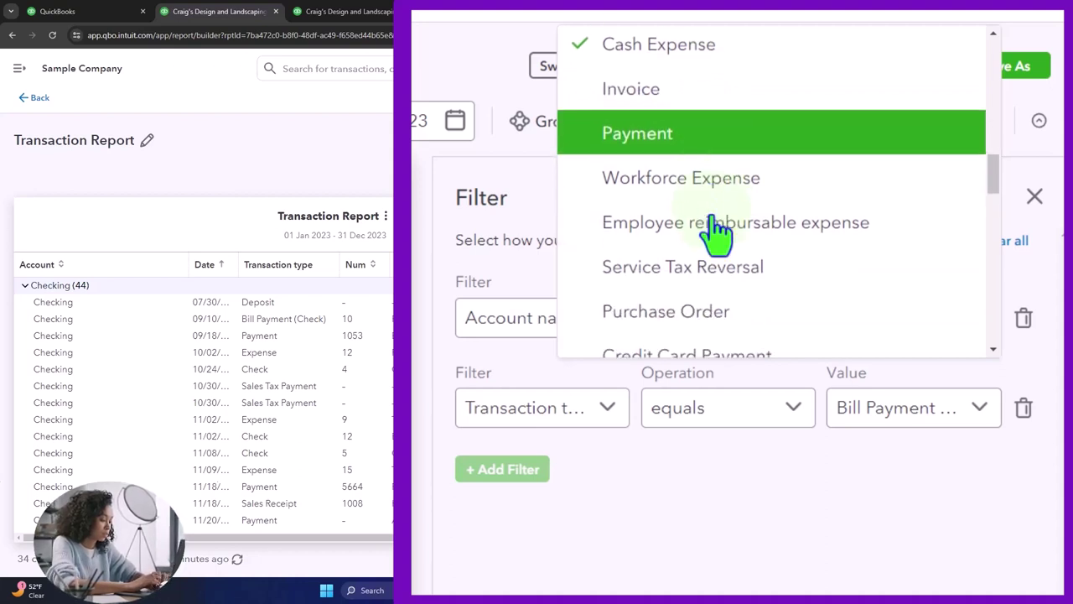
scroll(717, 233, down, 2)
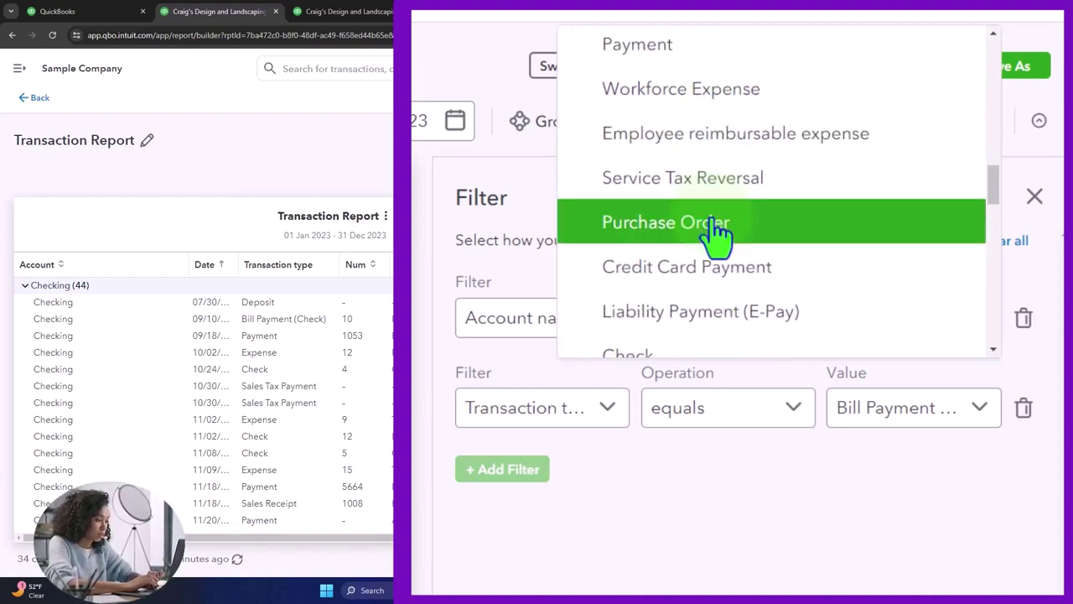
scroll(717, 233, down, 4)
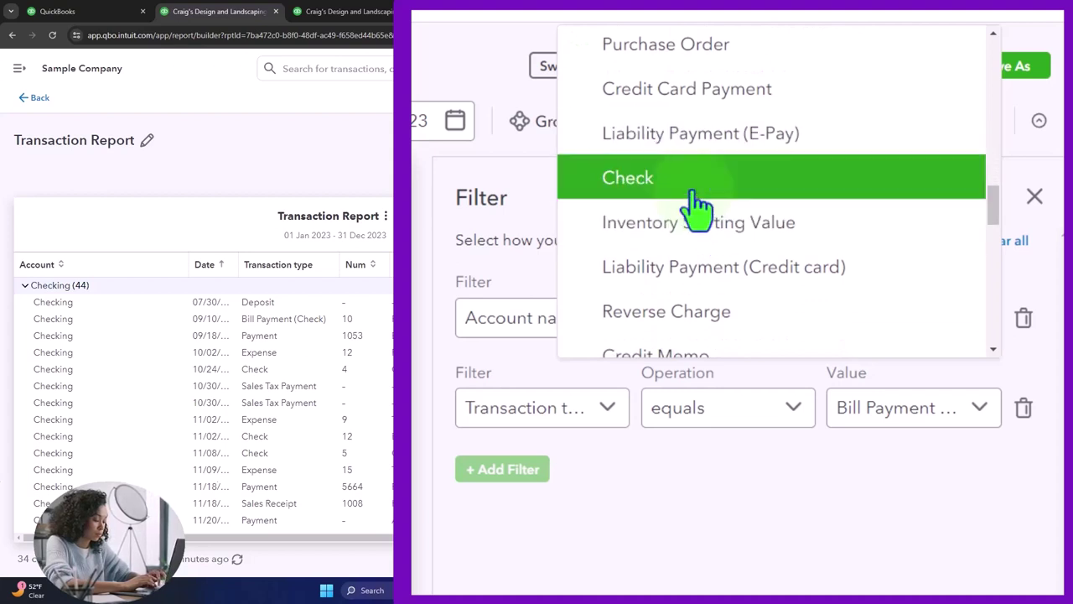
click(696, 201)
scroll(696, 201, down, 6)
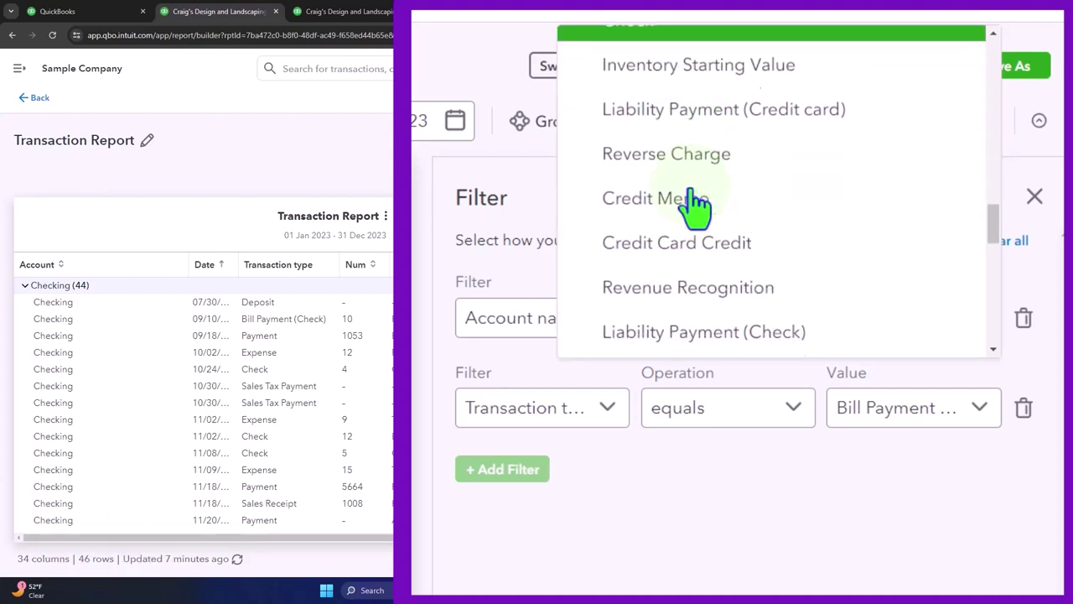
scroll(696, 201, down, 2)
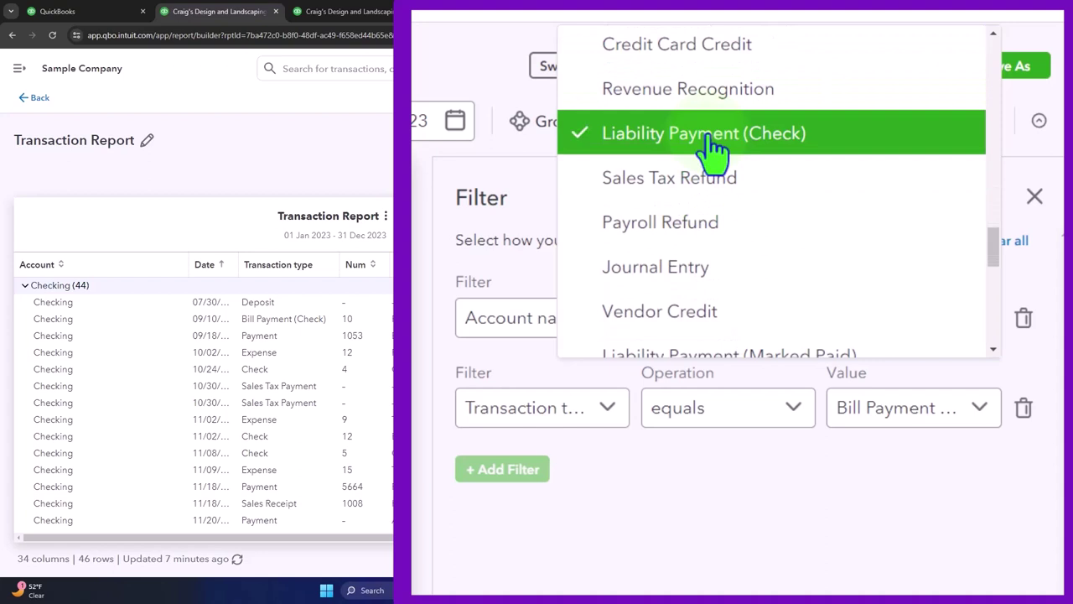
scroll(711, 154, down, 8)
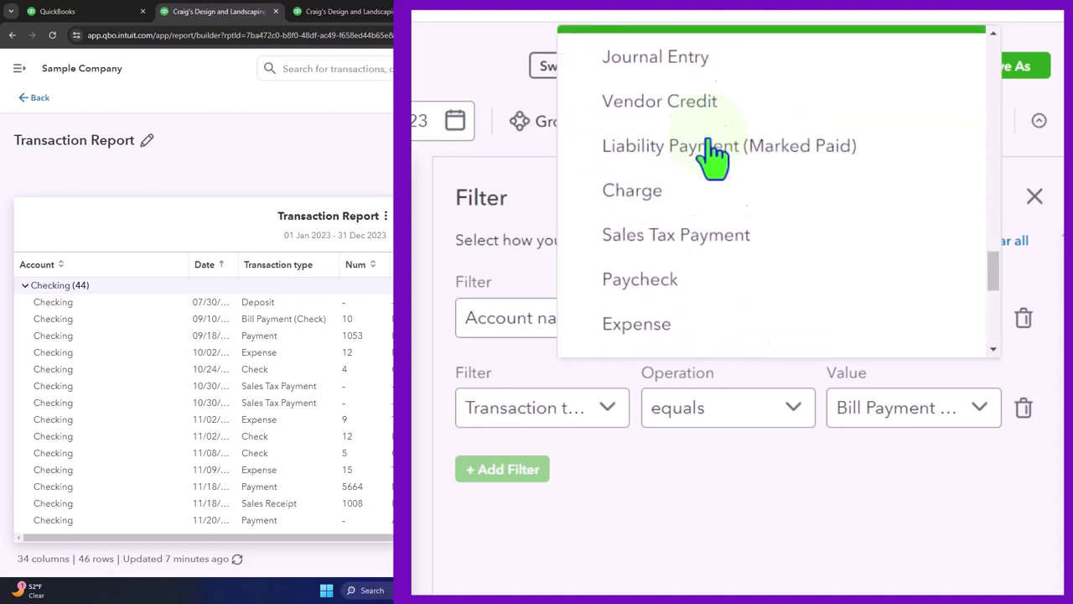
click(709, 144)
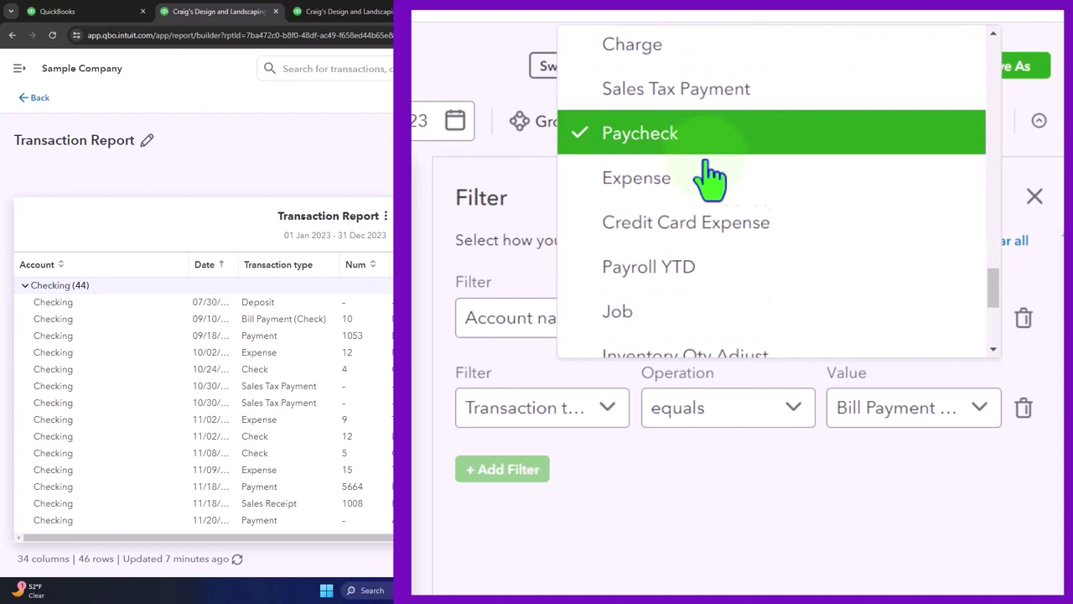
Step: Add Expense to the transaction type filter's values and close the filter settings of the Transaction Report
scroll(709, 185, down, 4)
scroll(713, 197, up, 9)
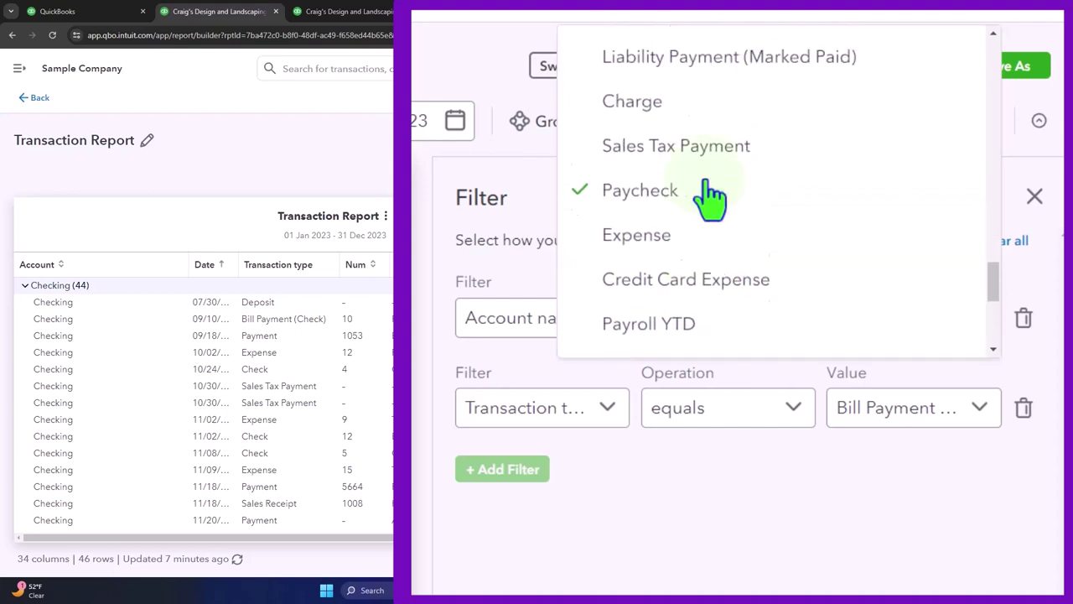
scroll(717, 211, up, 10)
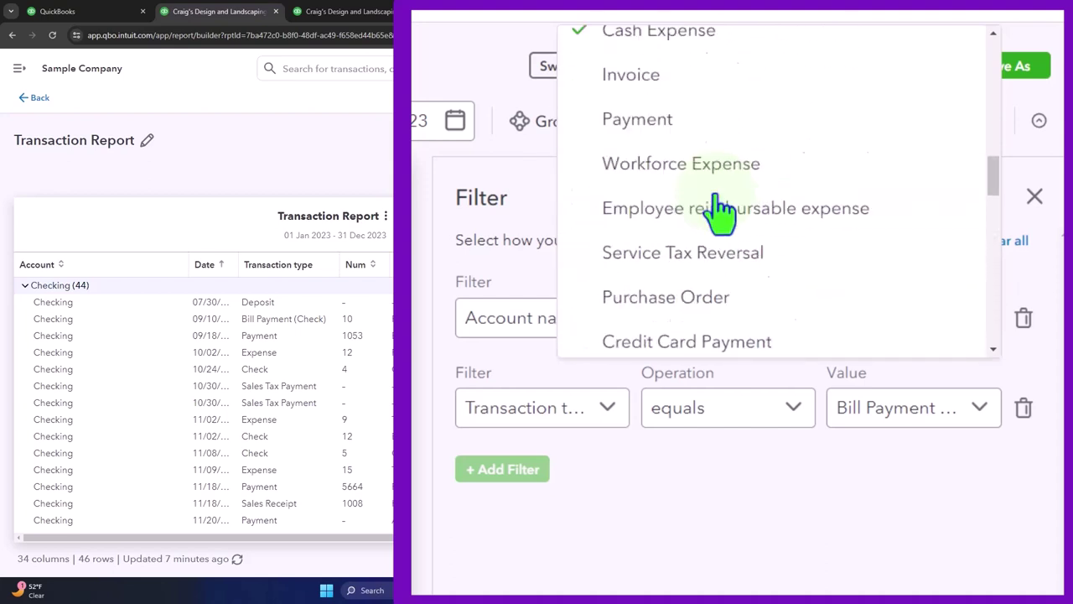
click(715, 63)
text(exp)
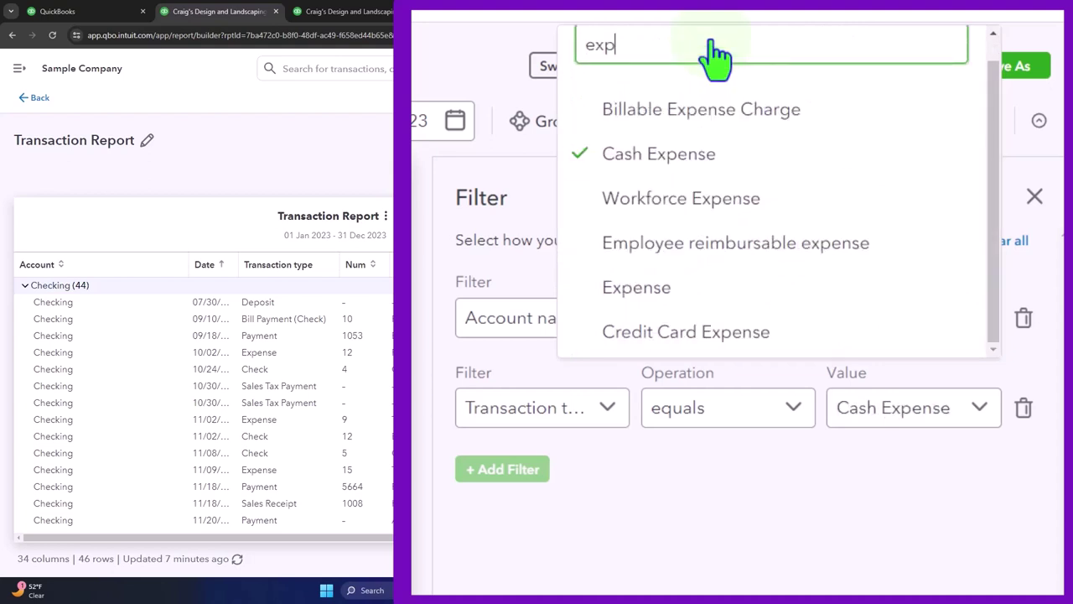
click(692, 289)
click(930, 369)
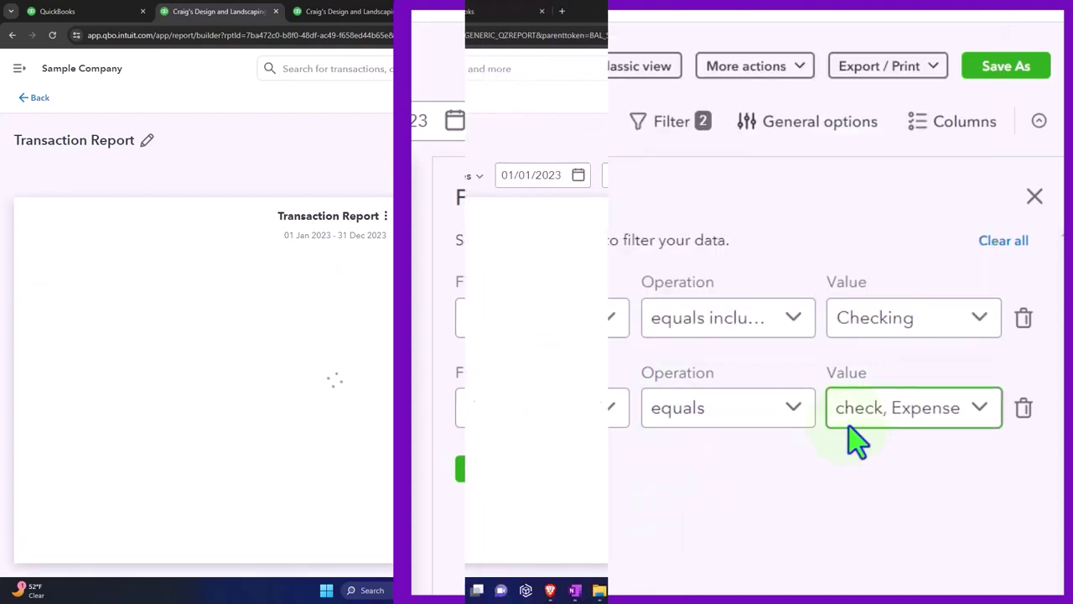
click(1047, 223)
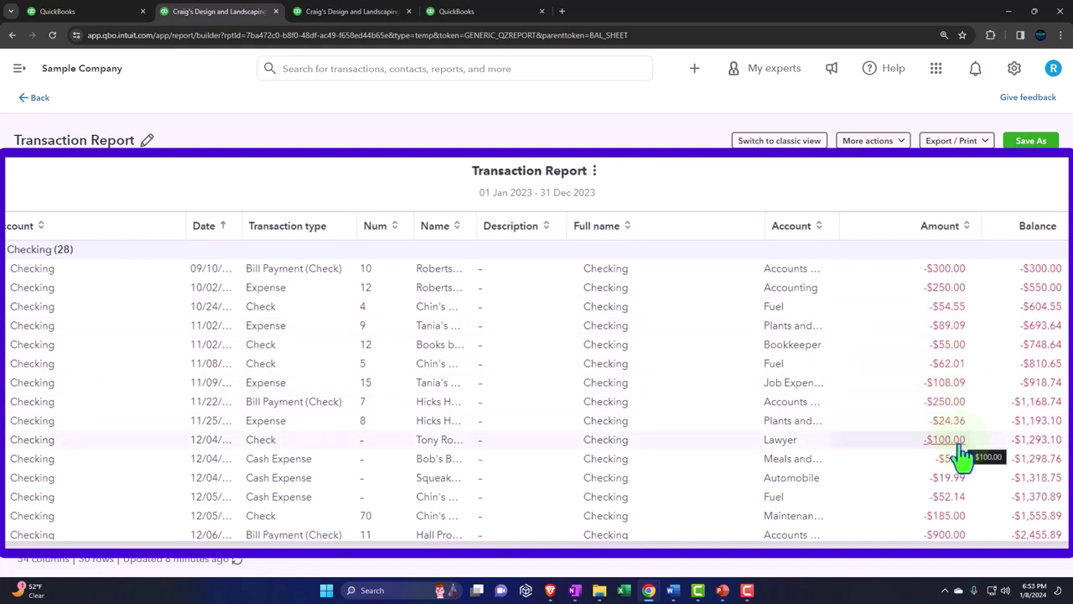
key(Escape)
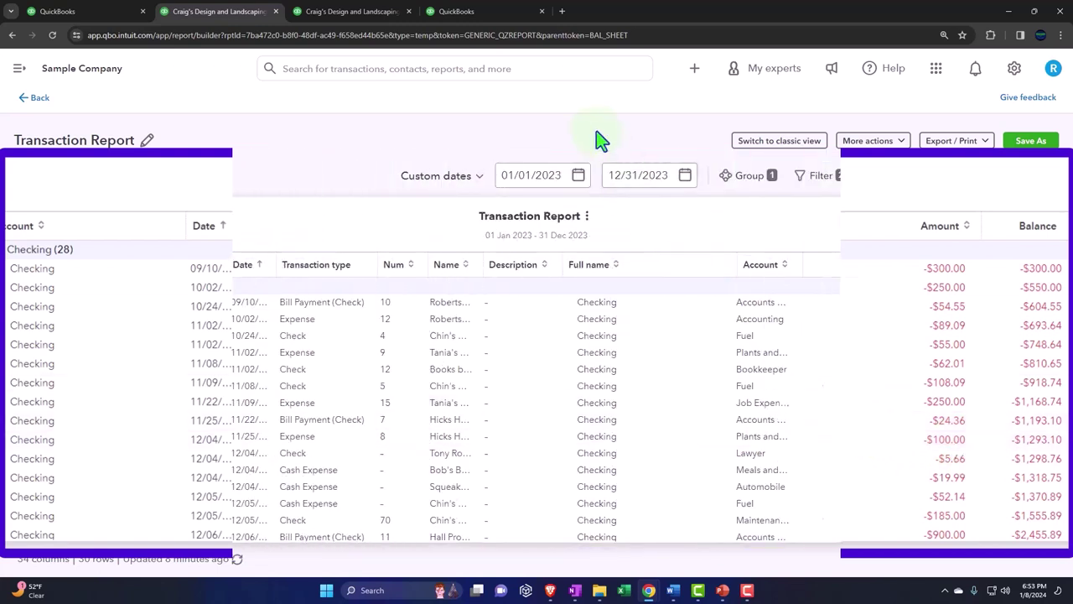
Step: Return to the Check Detail Report and examine its 2023 transactions for comparison with the filtered Transaction Report
click(477, 11)
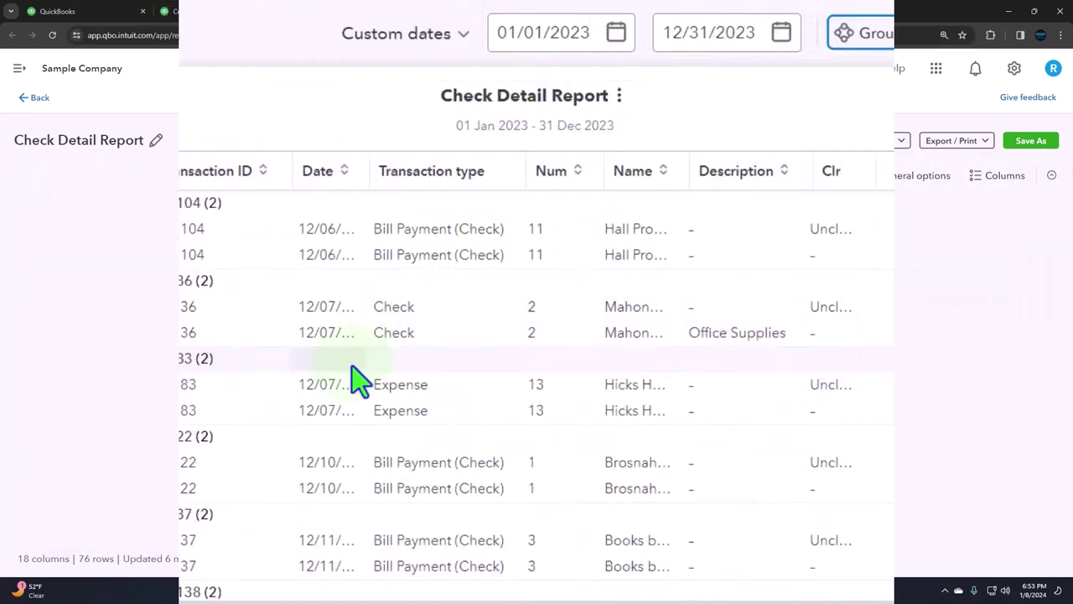
scroll(356, 382, down, 5)
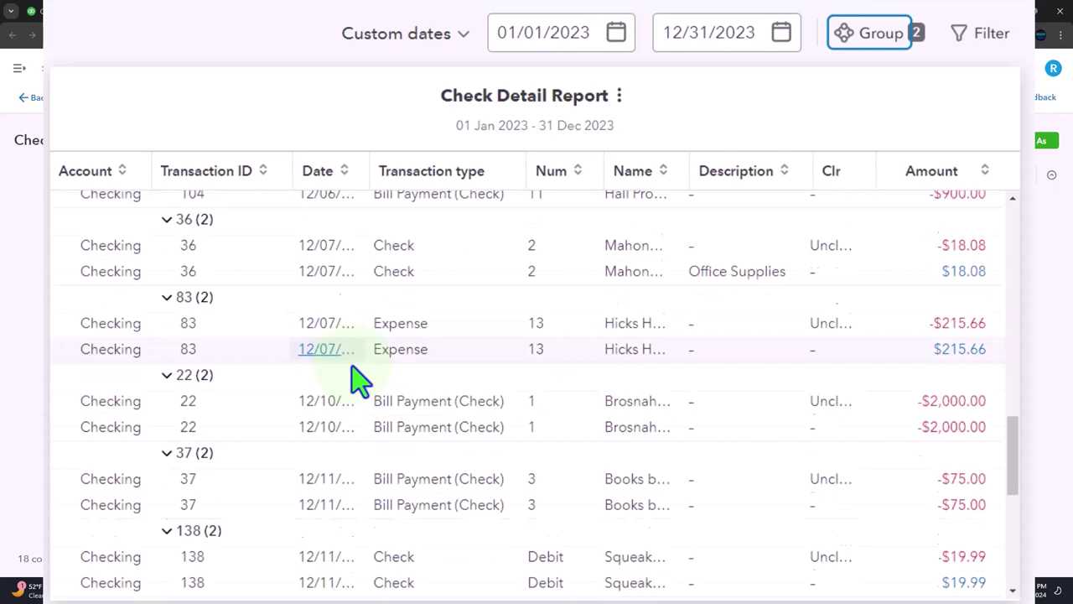
scroll(356, 381, down, 2)
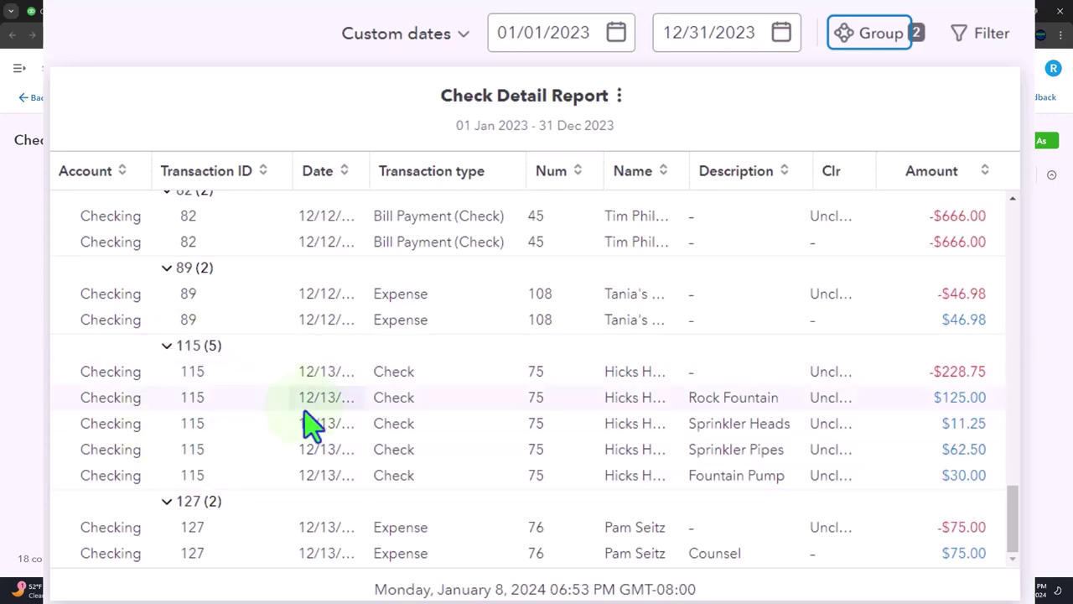
scroll(307, 424, up, 6)
scroll(309, 423, up, 10)
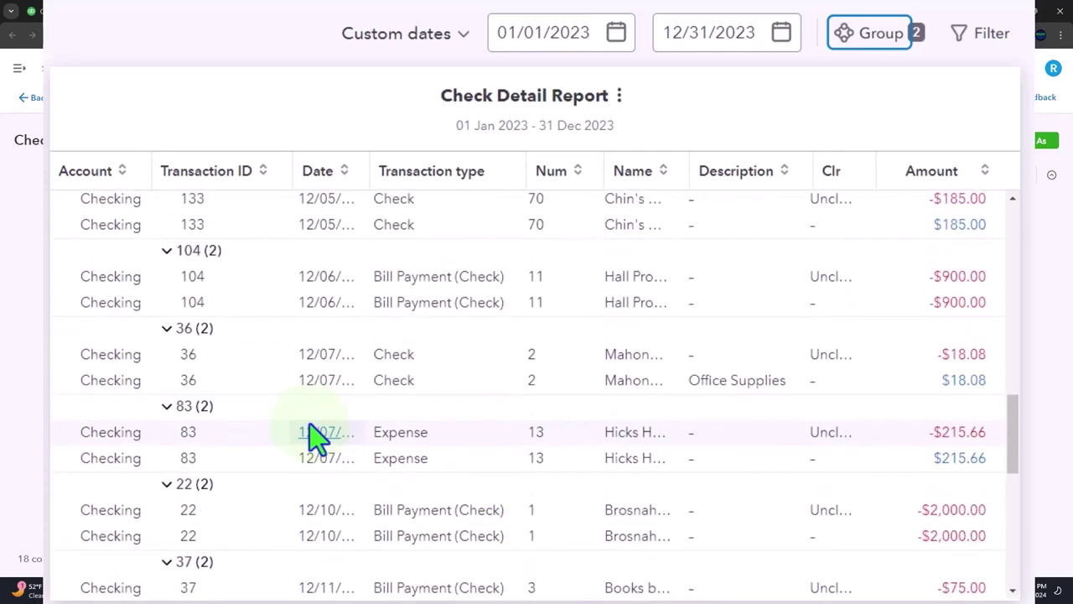
scroll(312, 443, up, 3)
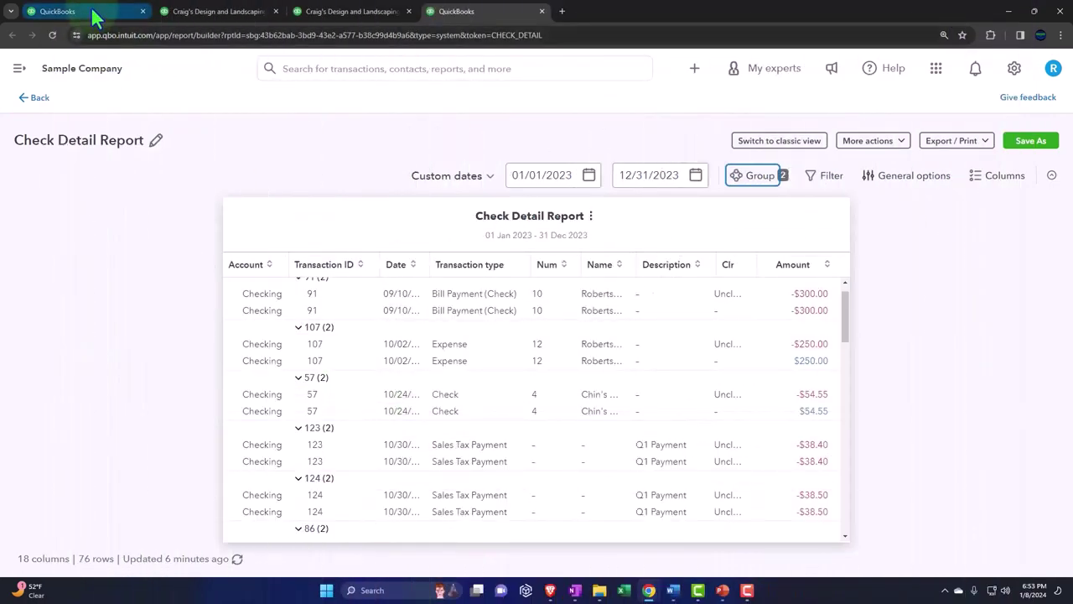
Step: Open the Open Purchase Order List from the Expenses and vendors reports in a new browser tab and switch to it
click(95, 19)
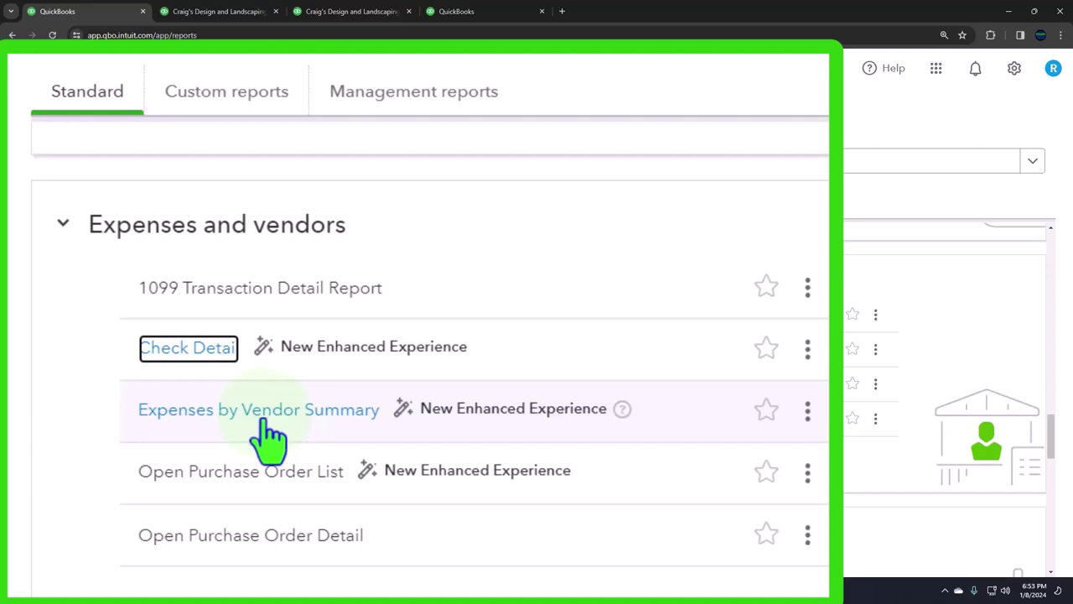
right_click(252, 493)
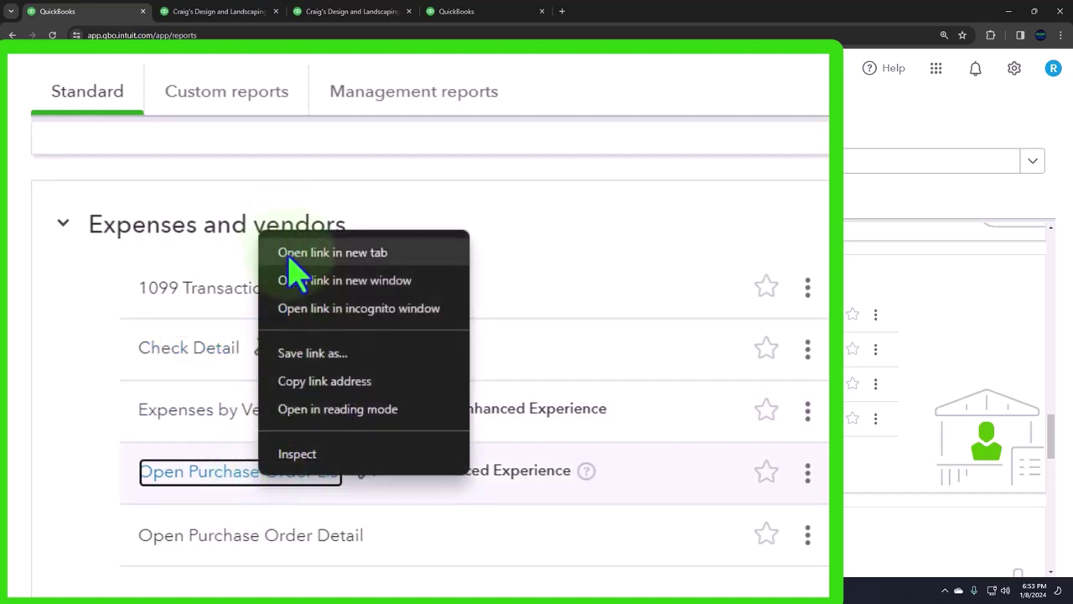
click(296, 251)
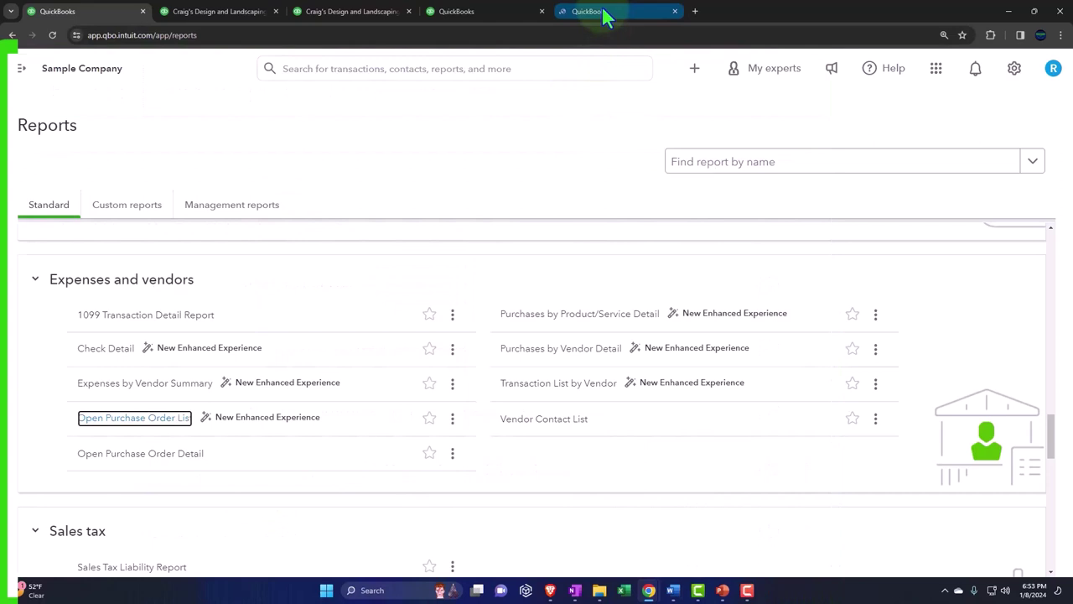
click(597, 12)
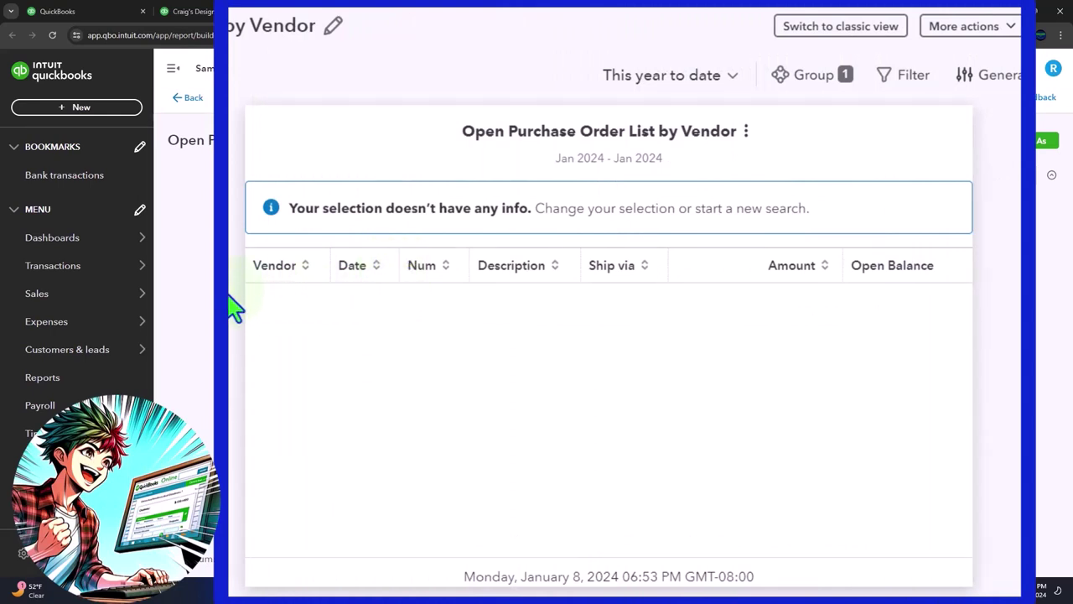
Step: Set the Open Purchase Order List by Vendor to custom dates from 01/01/2023 to 12/31/2023
click(713, 78)
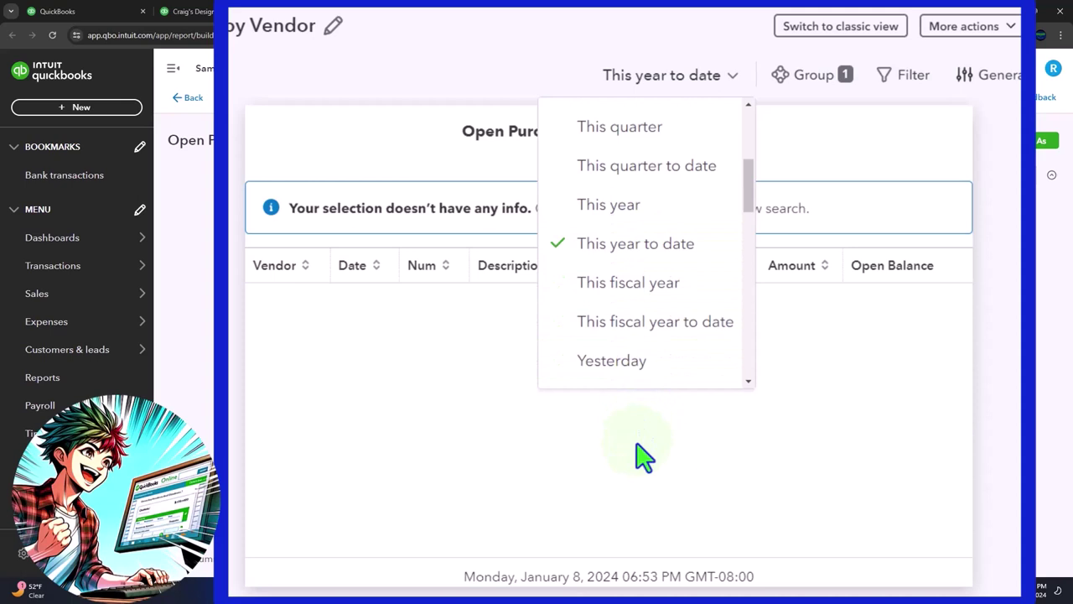
scroll(618, 134, up, 5)
click(615, 117)
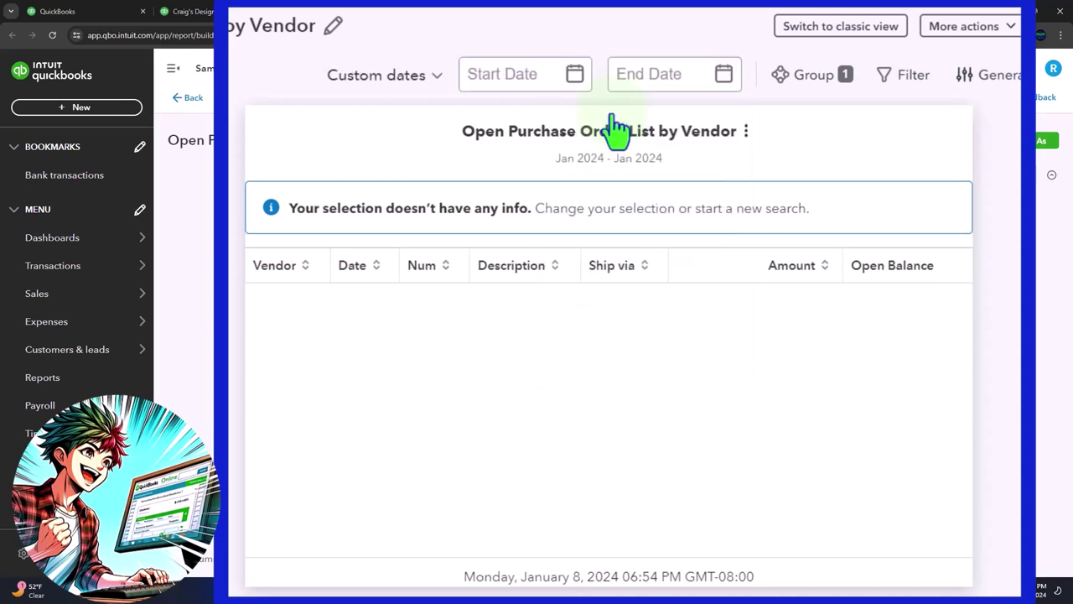
click(530, 82)
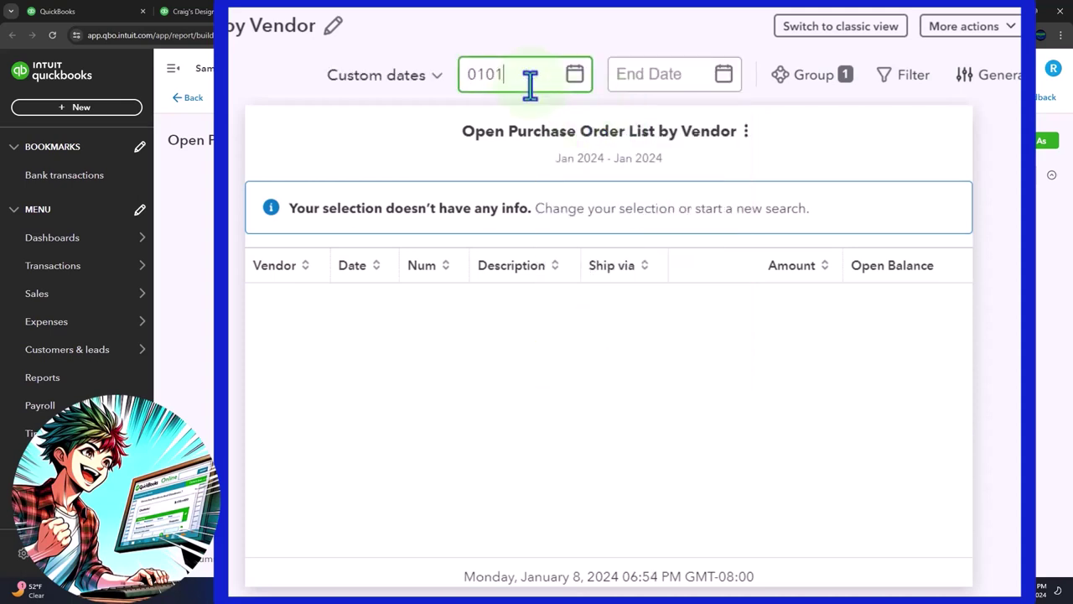
text(010123)
key(Tab)
text(1)
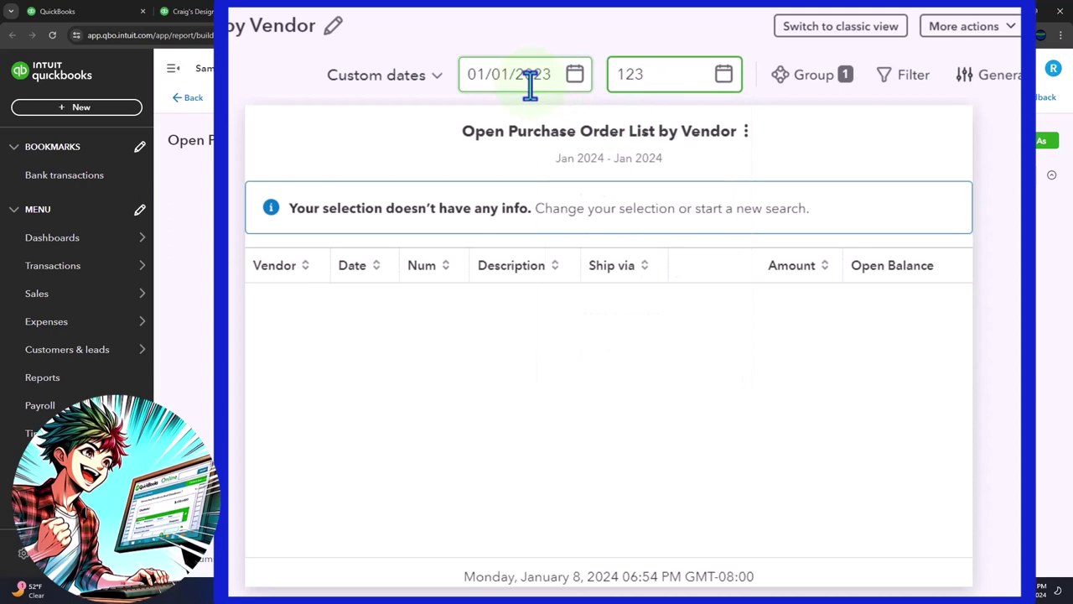
text(2/31/2023)
key(Tab)
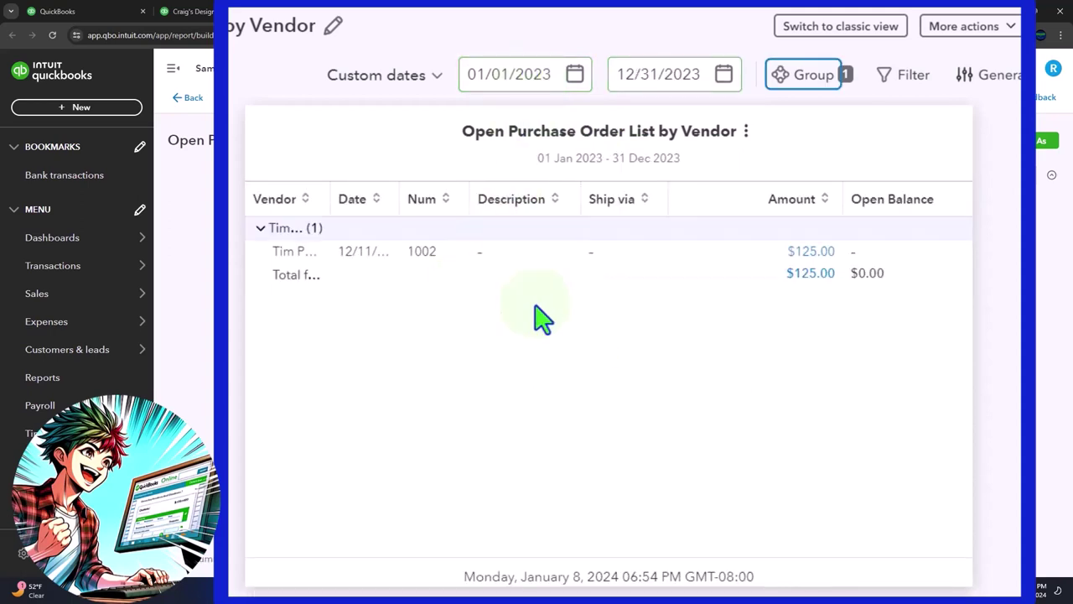